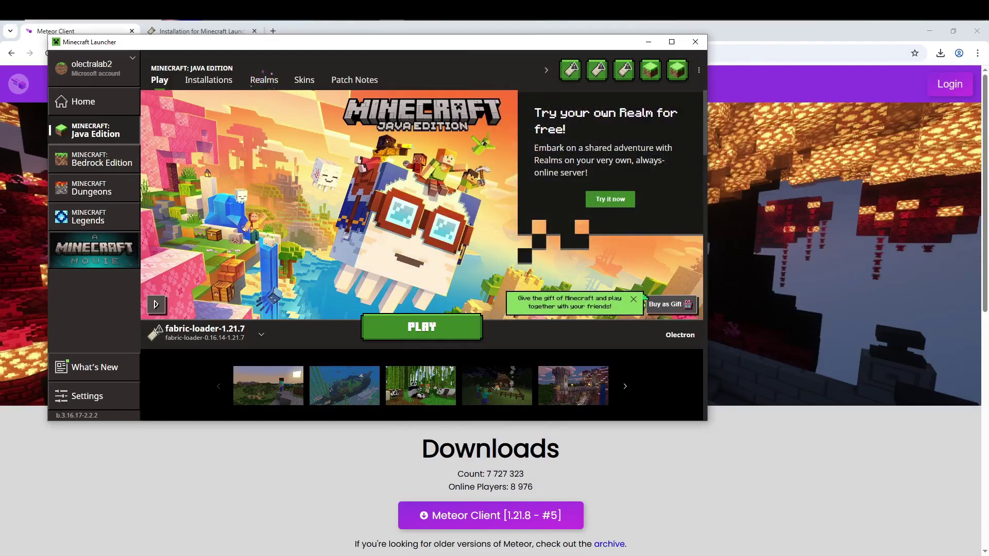
- Minimize the launcher and download Meteor Client [1.21.8 - #5] from its website, skipping the advertisement page and closing it
left_click_drag(377, 42, 506, 66)
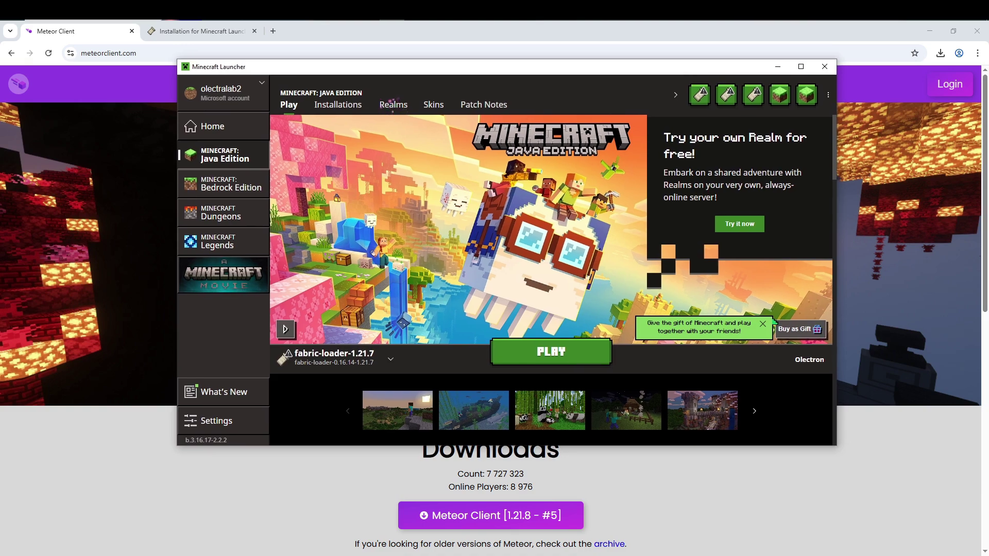
left_click(778, 66)
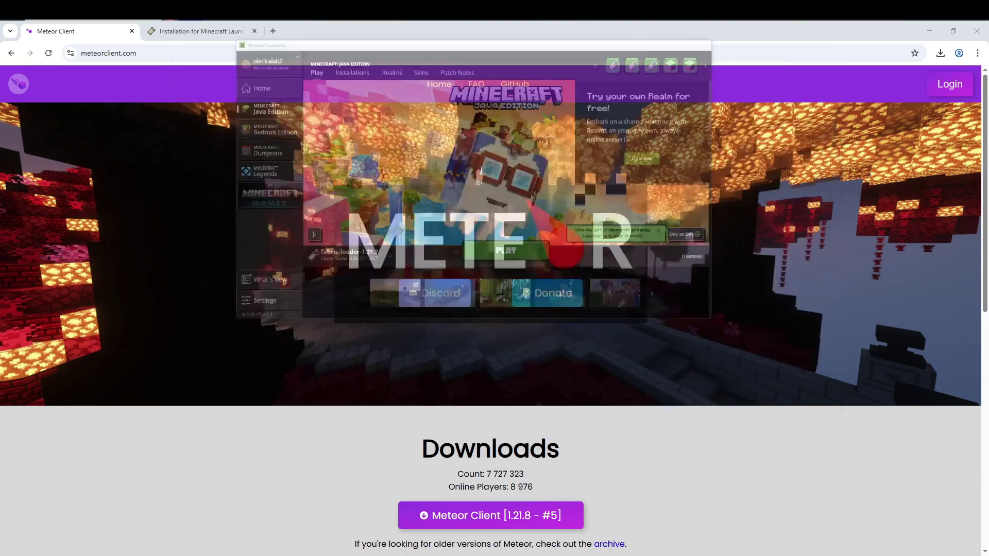
scroll(494, 309, "down", 2)
scroll(490, 412, "down", 1)
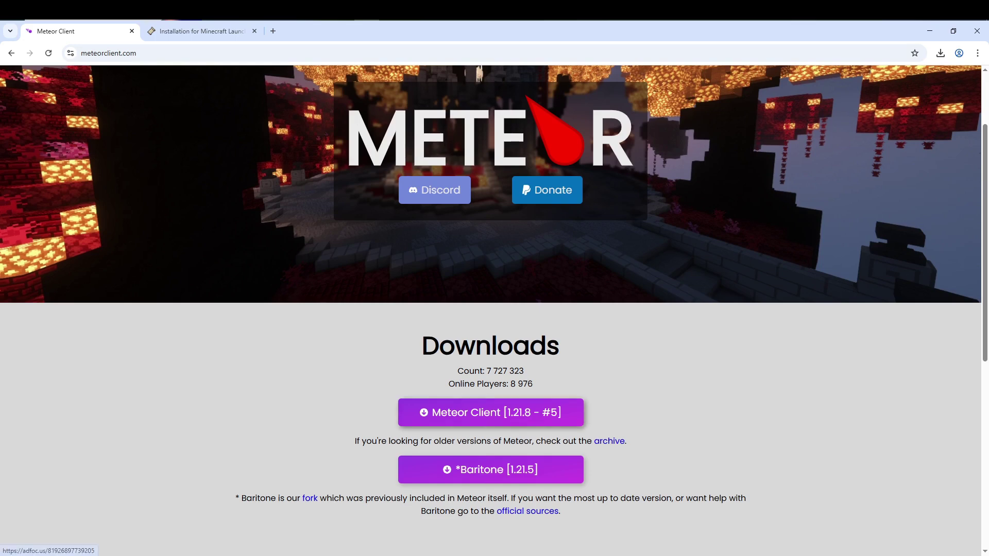
left_click(490, 412)
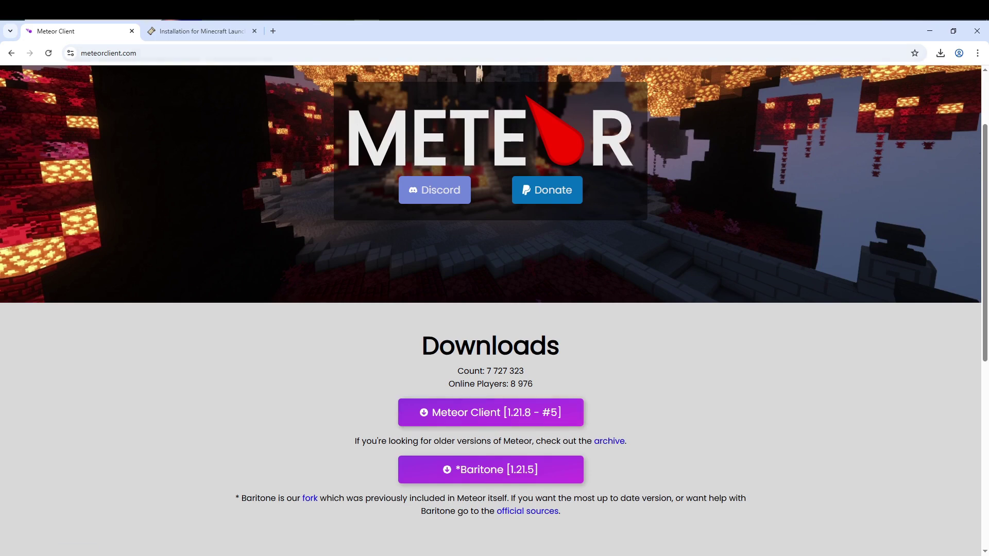
scroll(490, 360, "down", 1)
left_click(490, 361)
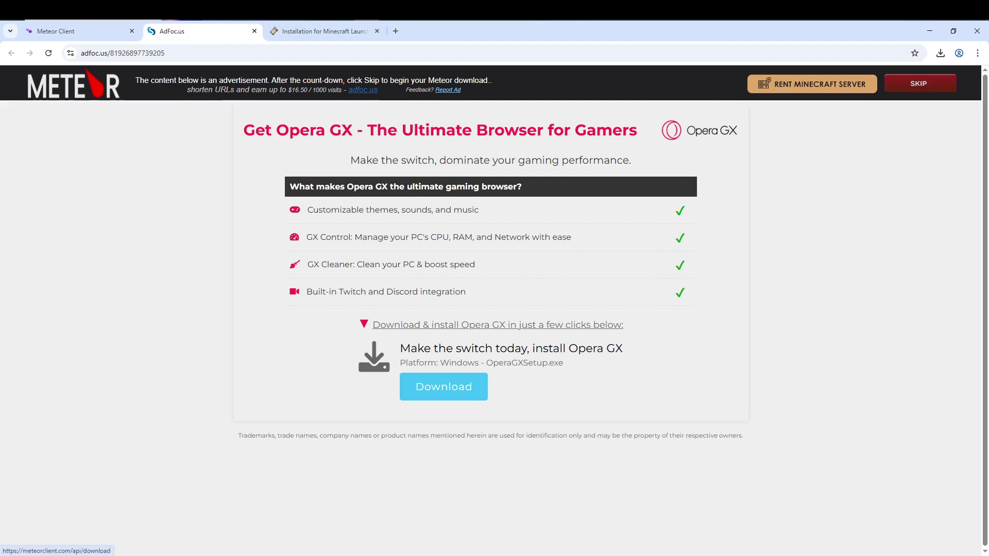
left_click(919, 83)
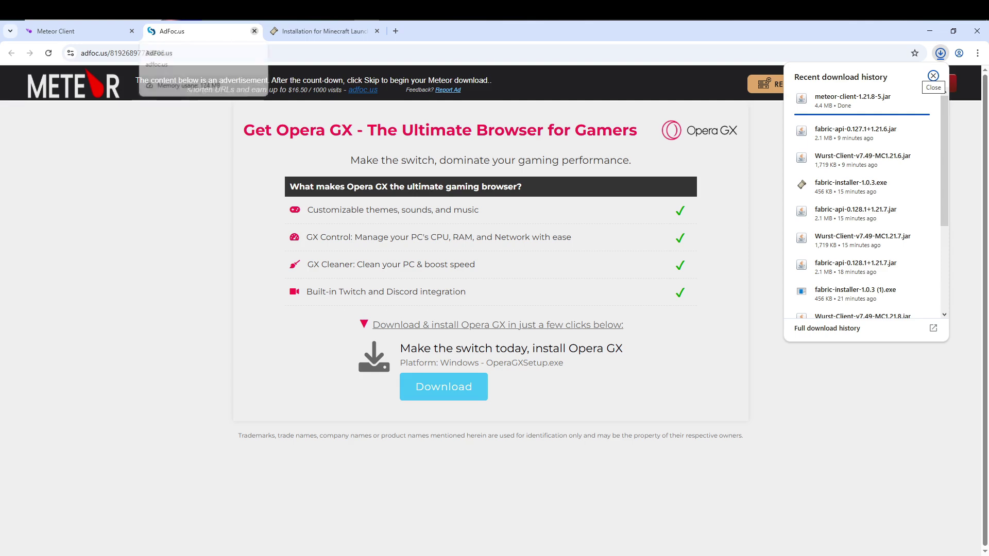
left_click(254, 31)
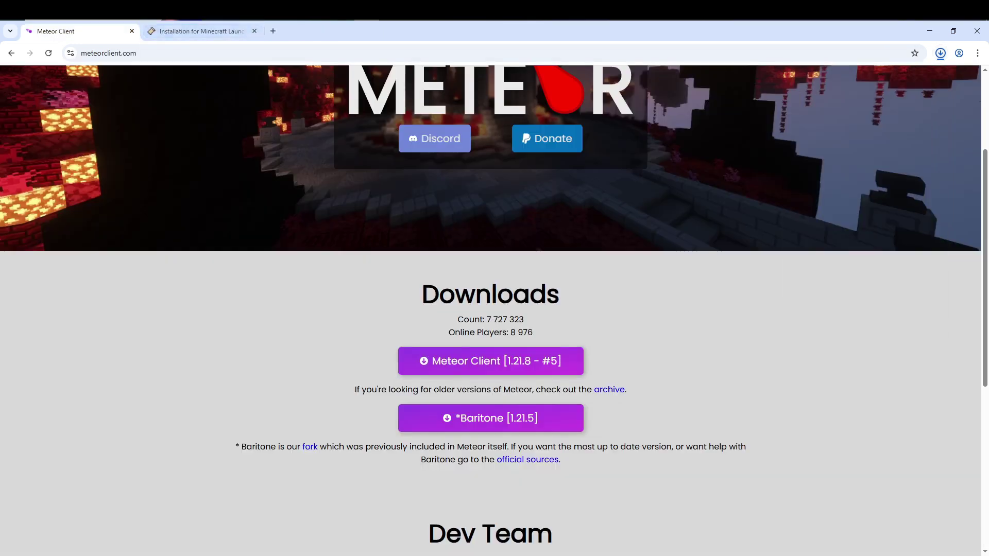
- Download the Fabric installer for Windows from the Fabric site and show the file in its Downloads folder
left_click(200, 31)
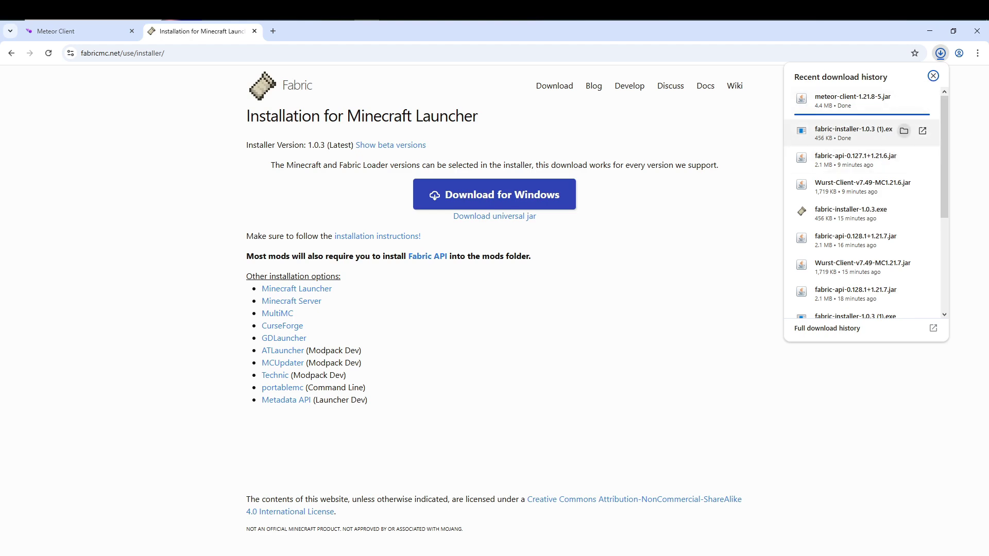
left_click(904, 125)
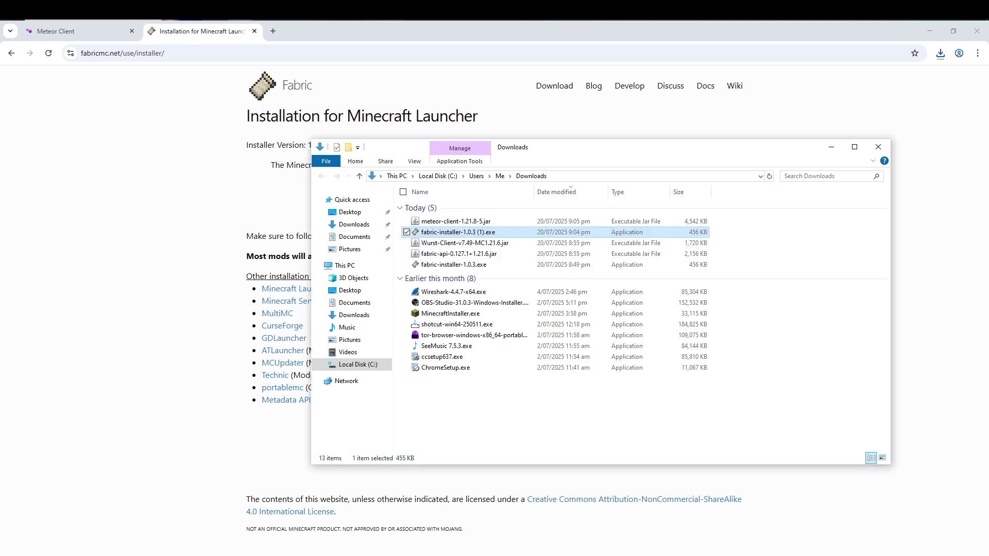
key("alt+Tab")
left_click(864, 208)
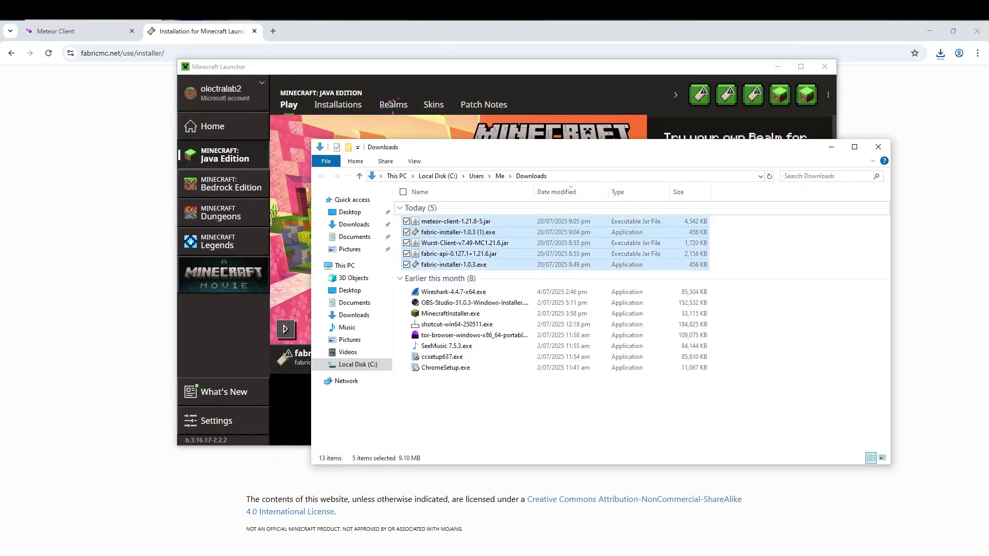
left_click_drag(592, 146, 629, 140)
left_click(824, 242)
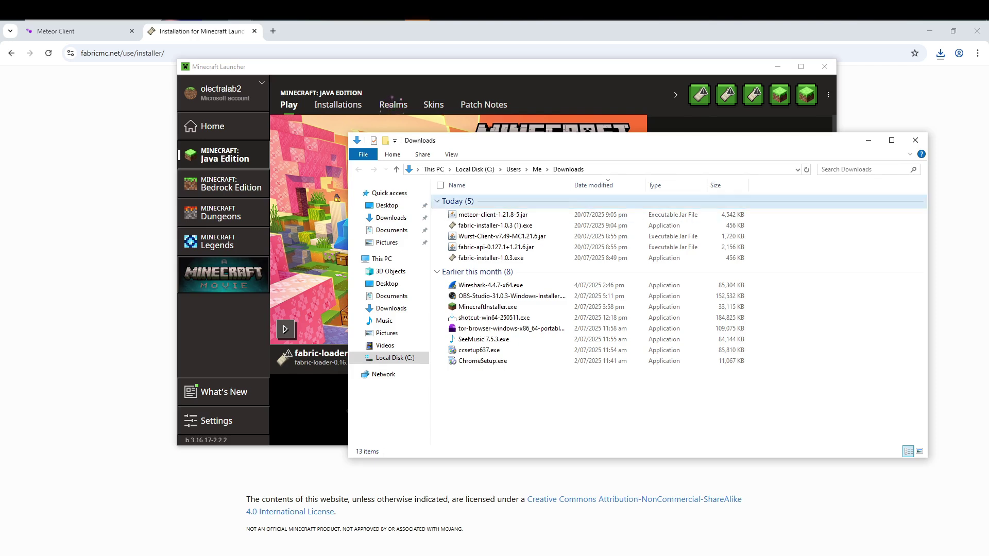
- Run fabric-installer-1.0.3 (1).exe to install Fabric Loader 0.16.14 for Minecraft 1.21.8 with the launcher still open, and close the installer
double_click(515, 225)
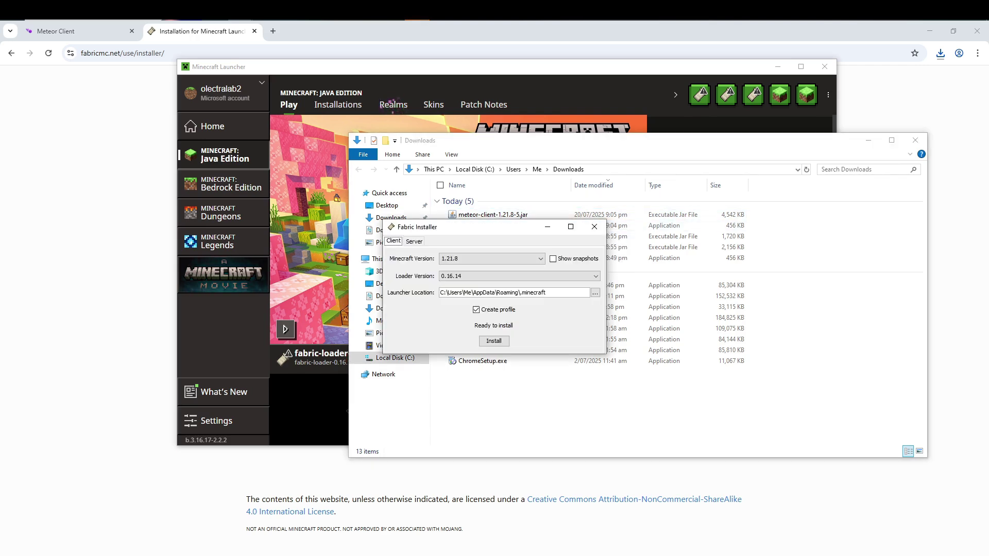
left_click_drag(515, 227, 635, 180)
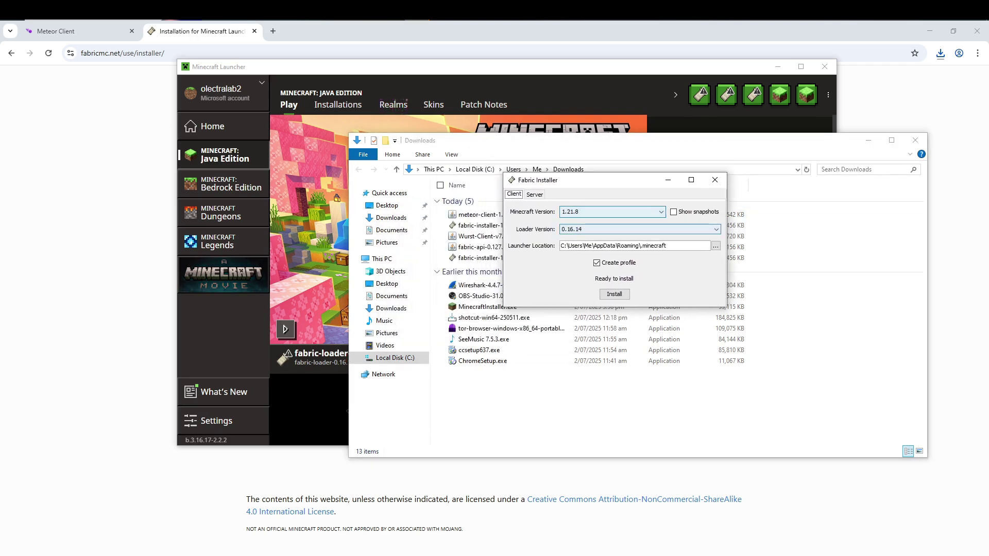
left_click(614, 294)
left_click(615, 294)
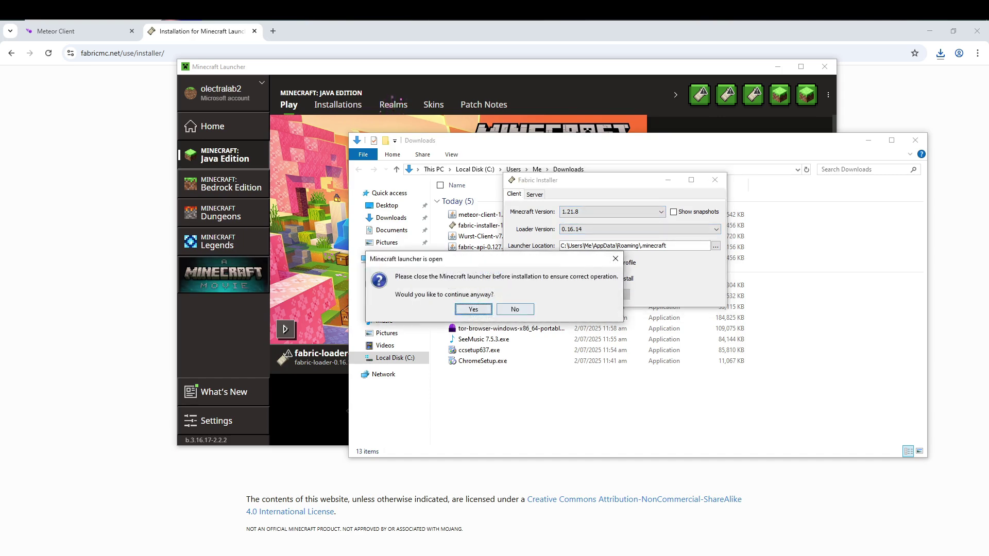
left_click(474, 309)
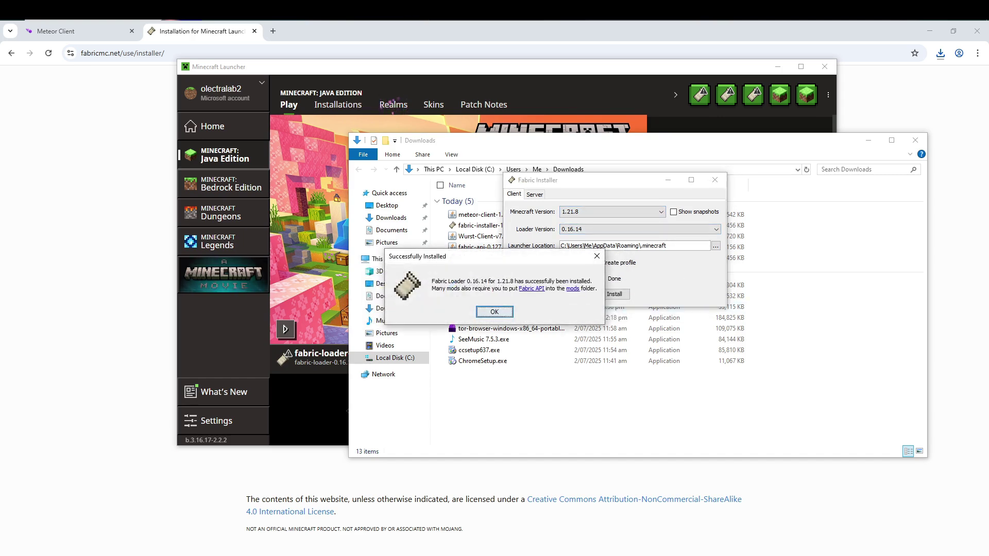
left_click(493, 312)
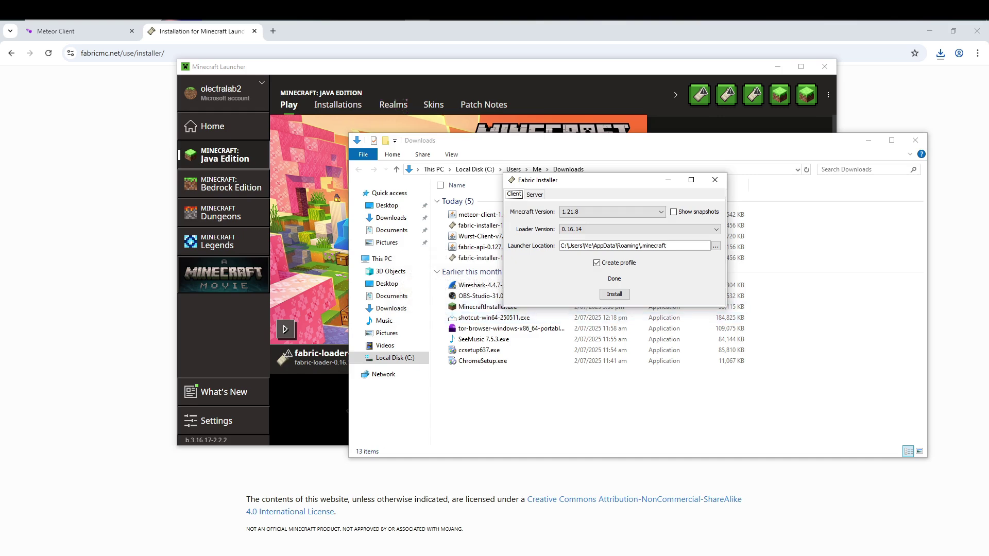
left_click(715, 180)
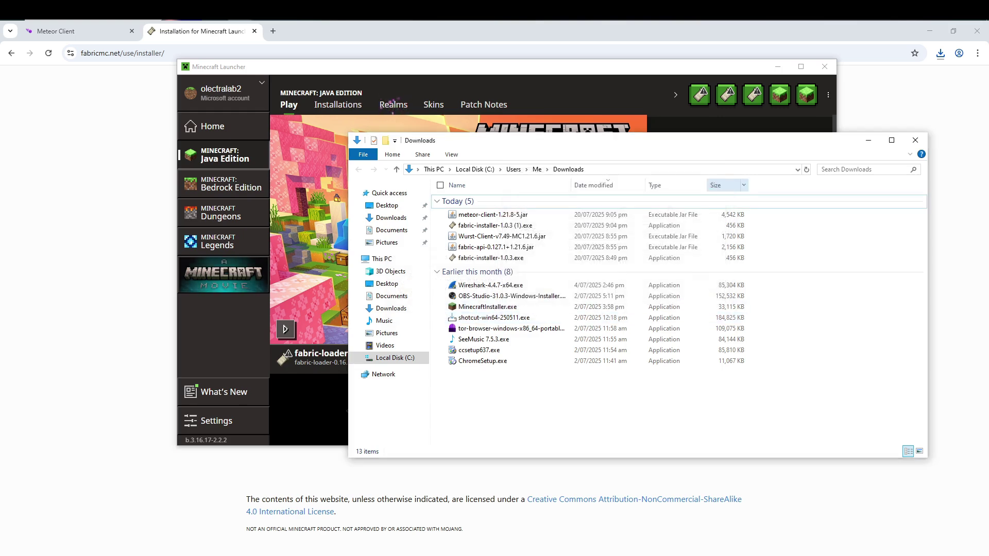
- Open the .minecraft folder inside %appdata% and check its mods subfolder
key("super+r")
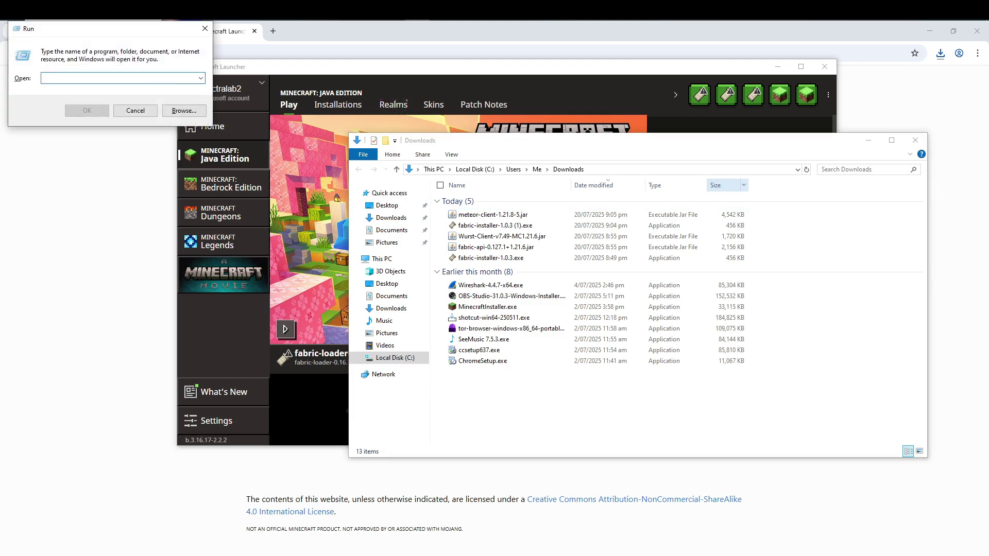
type("%appdata%")
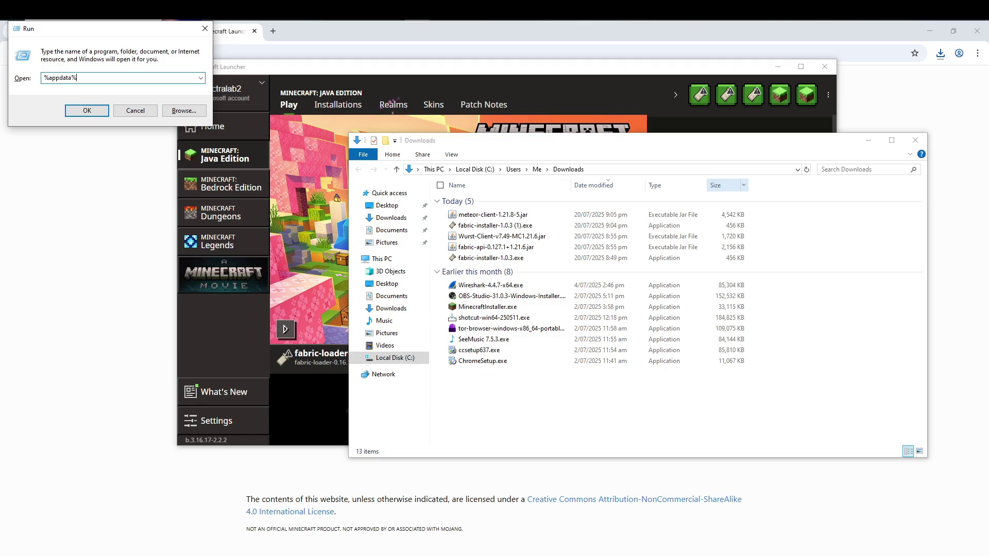
key("Return")
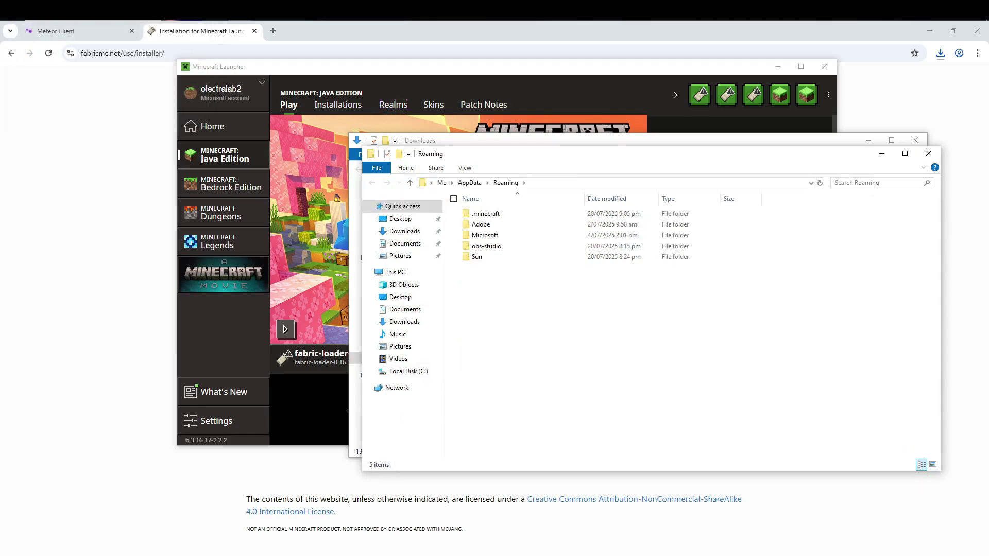
double_click(486, 213)
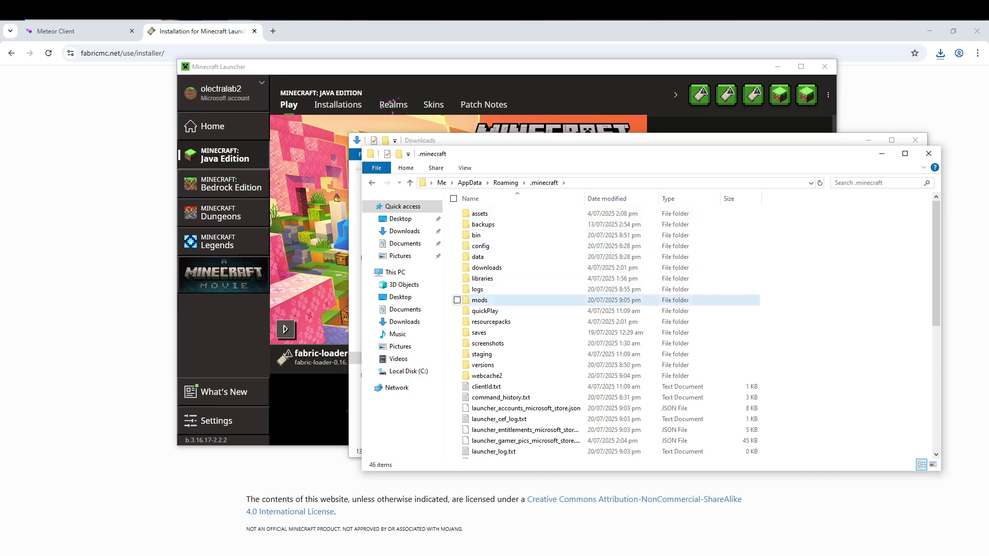
double_click(479, 300)
left_click(372, 182)
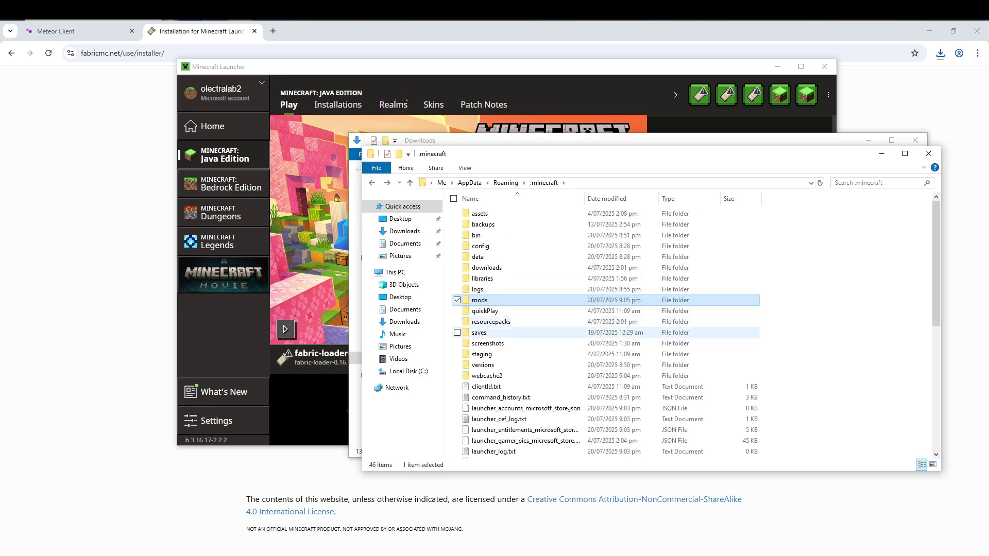
- Create a folder named mods in the .minecraft folder and merge it with the existing one
right_click(771, 279)
mouse_move(796, 402)
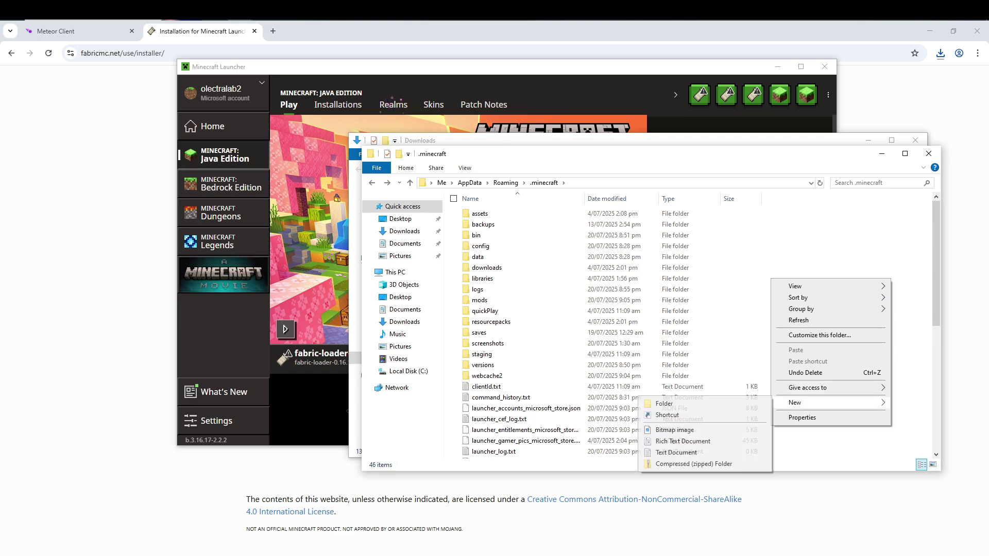
left_click(664, 402)
type("mods")
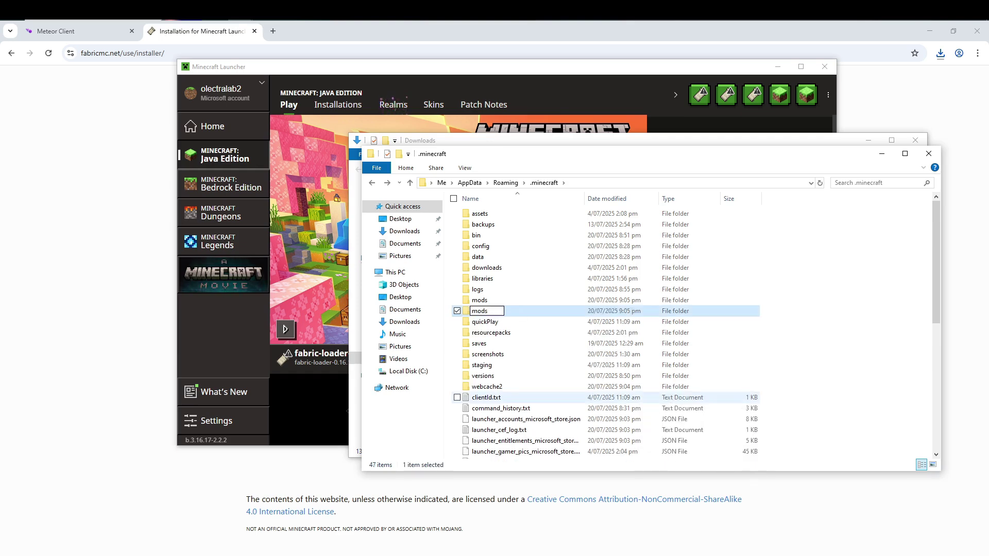
key("Return")
key("Return")
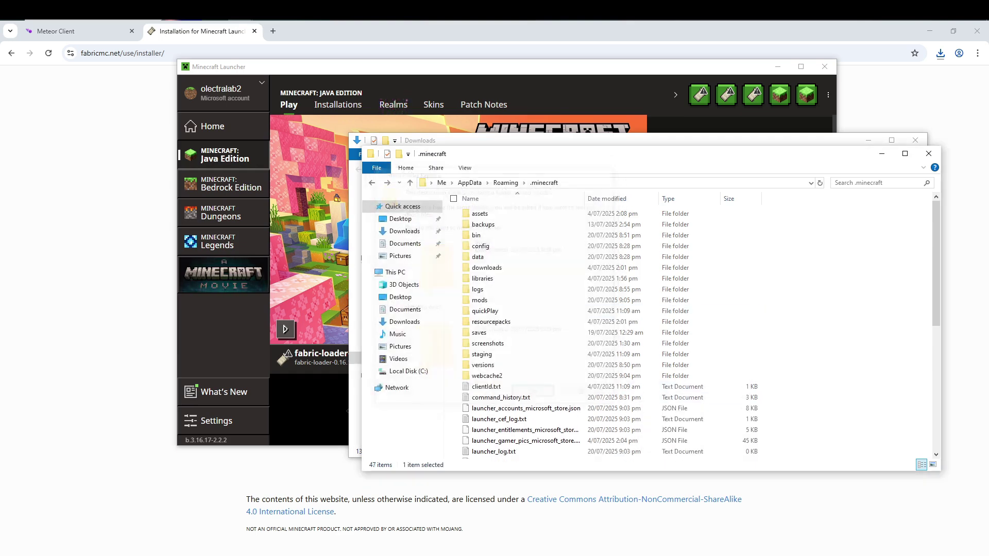
- Move meteor-client-1.21.8-5.jar from Downloads into the .minecraft mods folder and close both folder windows
double_click(478, 300)
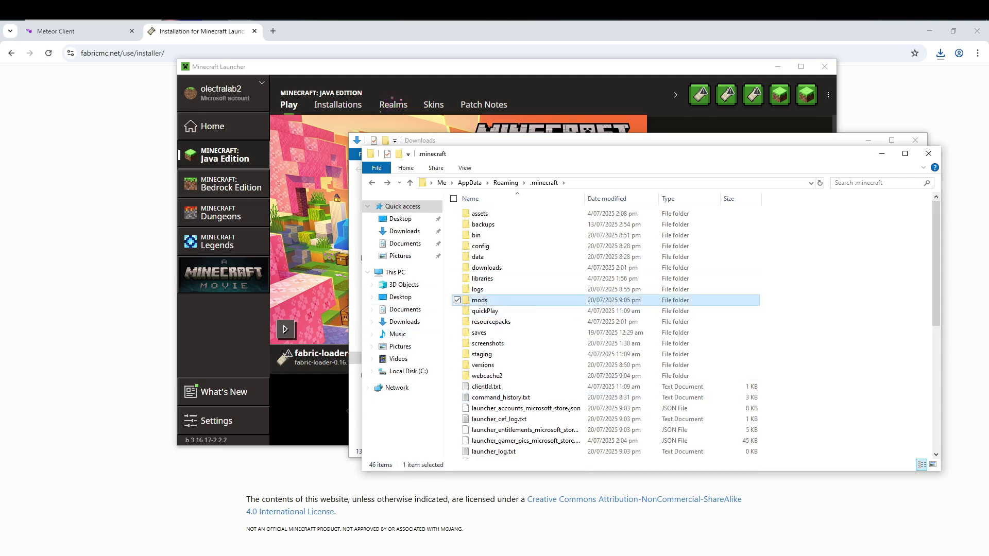
left_click_drag(566, 153, 815, 153)
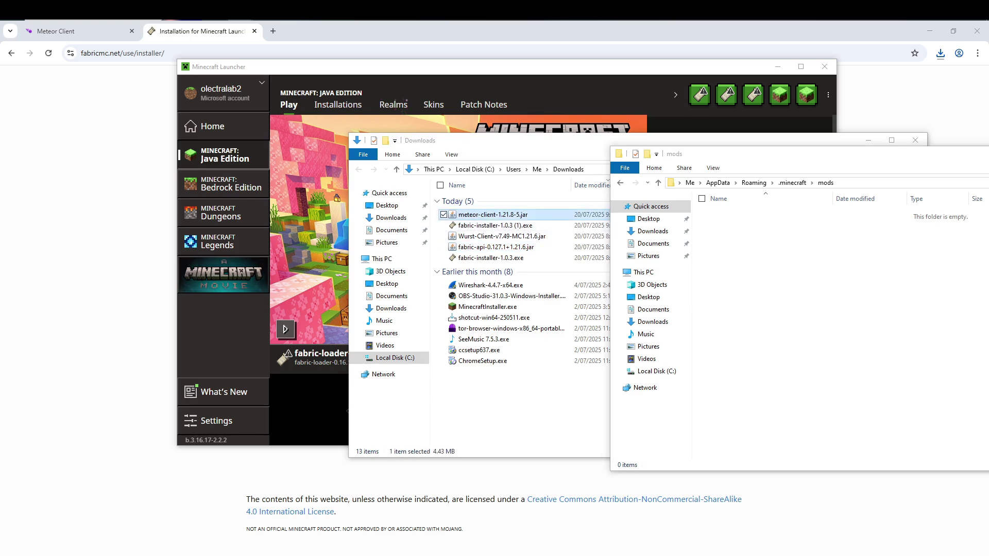
left_click_drag(493, 215, 772, 255)
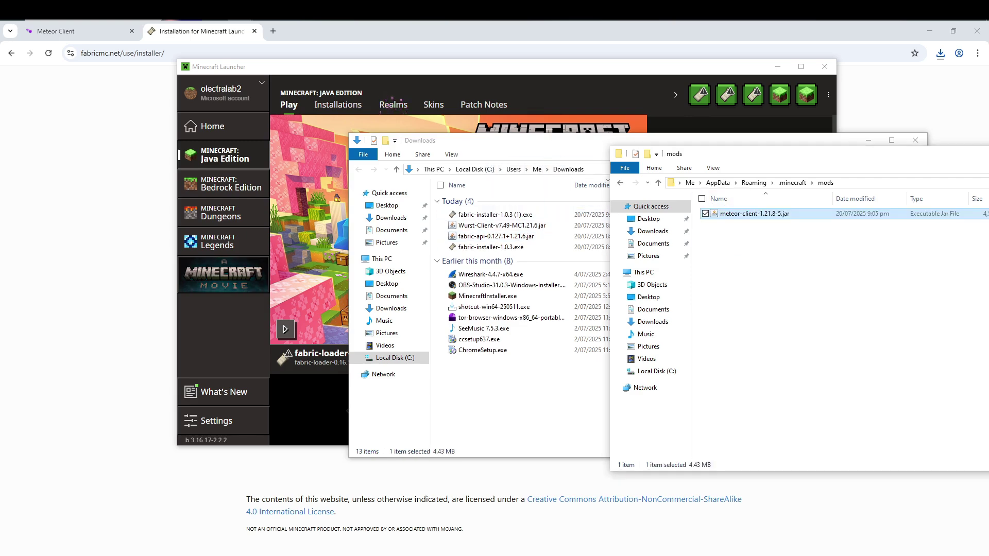
left_click_drag(772, 153, 340, 154)
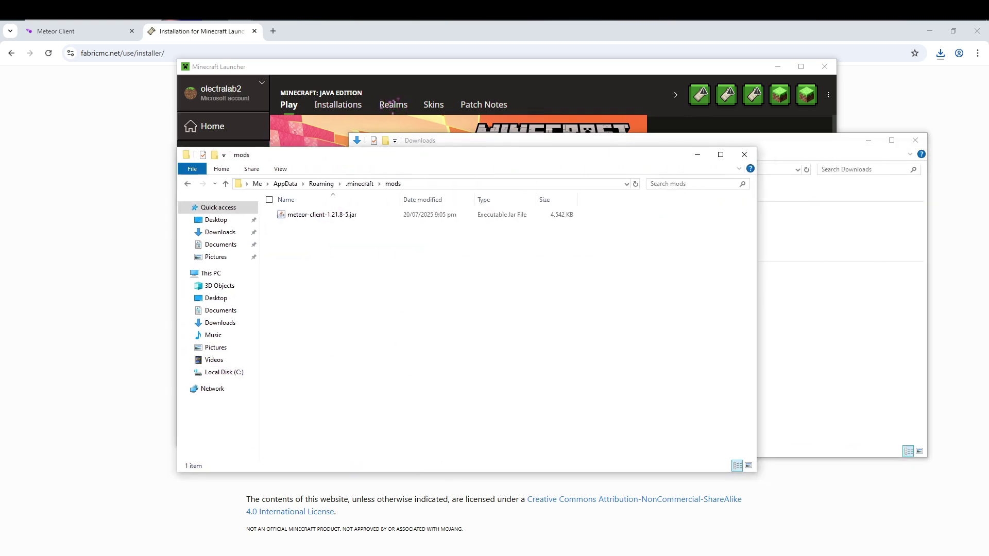
left_click(744, 154)
left_click(915, 140)
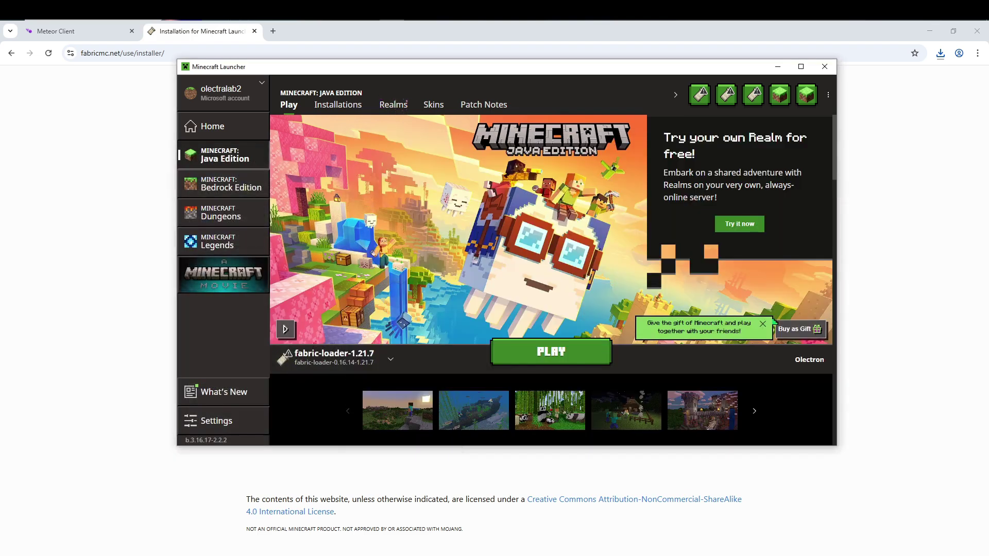
- Close the browser and the Minecraft Launcher, and try to reopen the launcher from the desktop
left_click(977, 31)
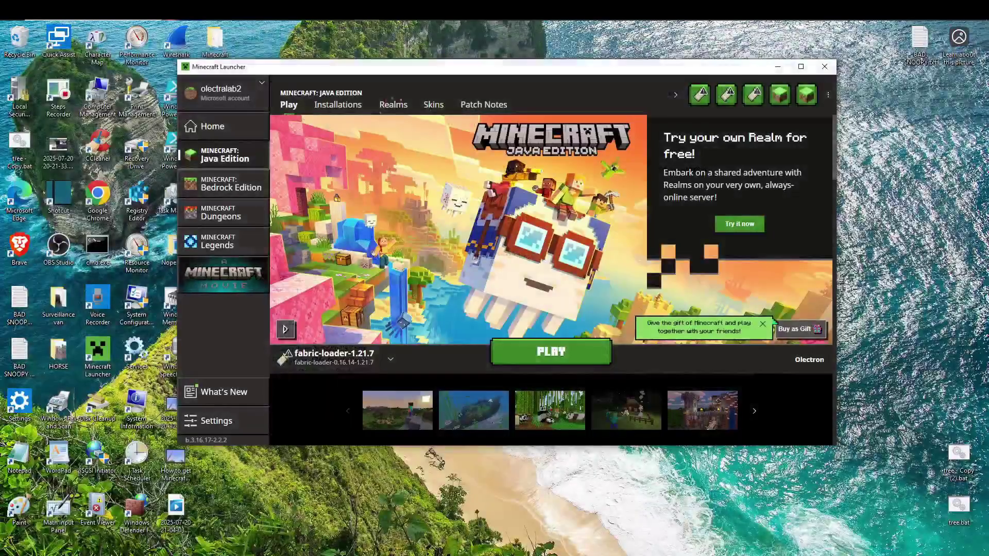
left_click(824, 66)
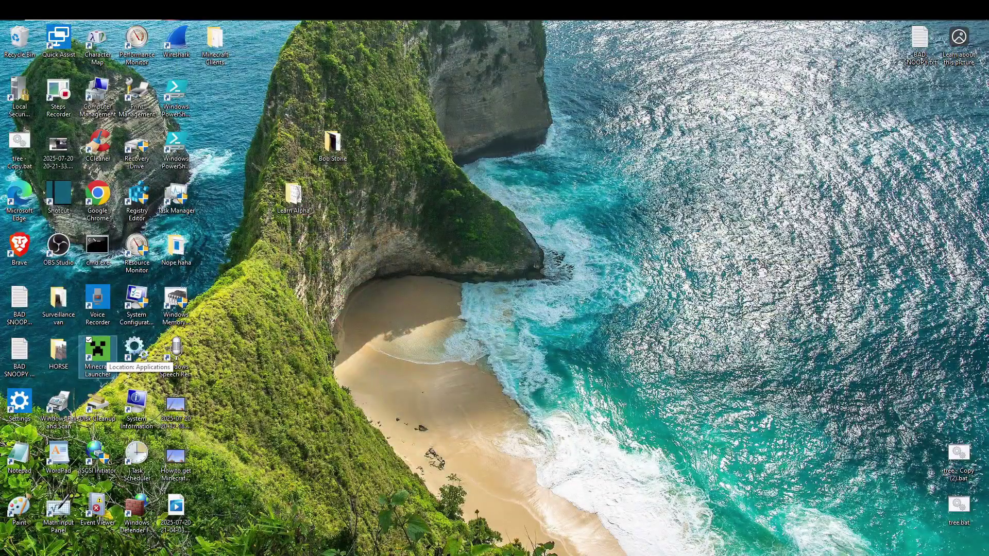
double_click(105, 353)
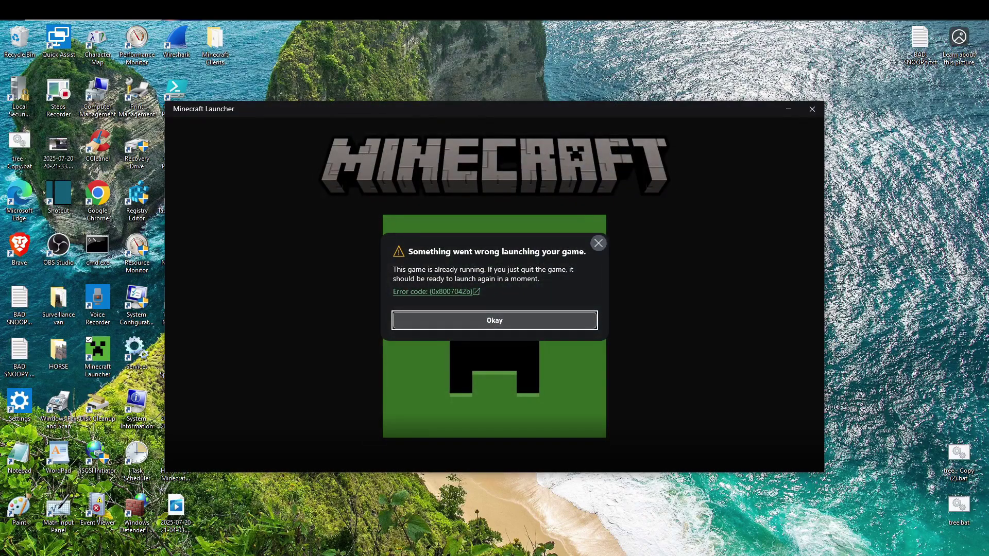
left_click(598, 243)
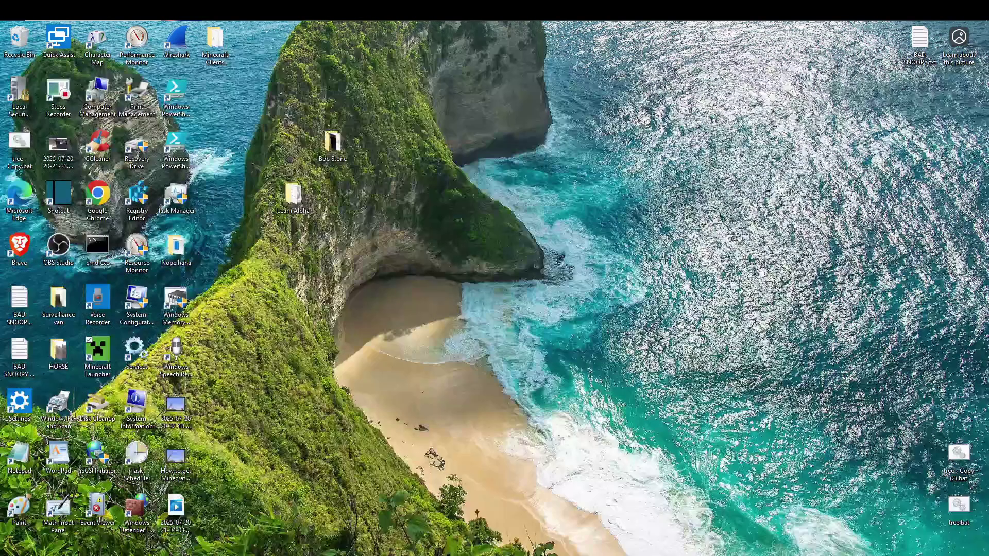
- Open Task Manager and end the Xbox Game Bar Widgets and Windows Defender SmartScreen processes
key("ctrl+shift+Escape")
scroll(512, 329, "down", 2)
scroll(495, 329, "down", 3)
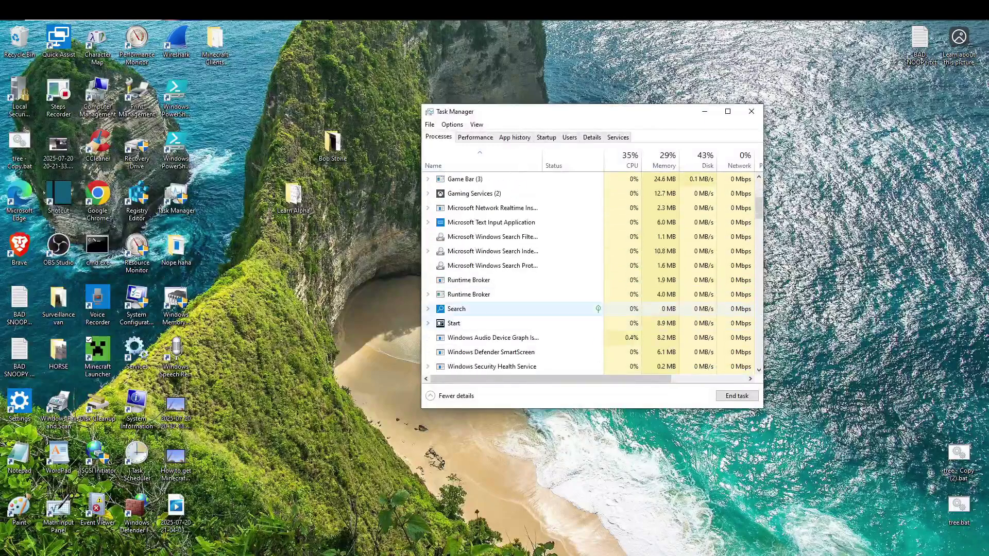
right_click(494, 258)
left_click(523, 287)
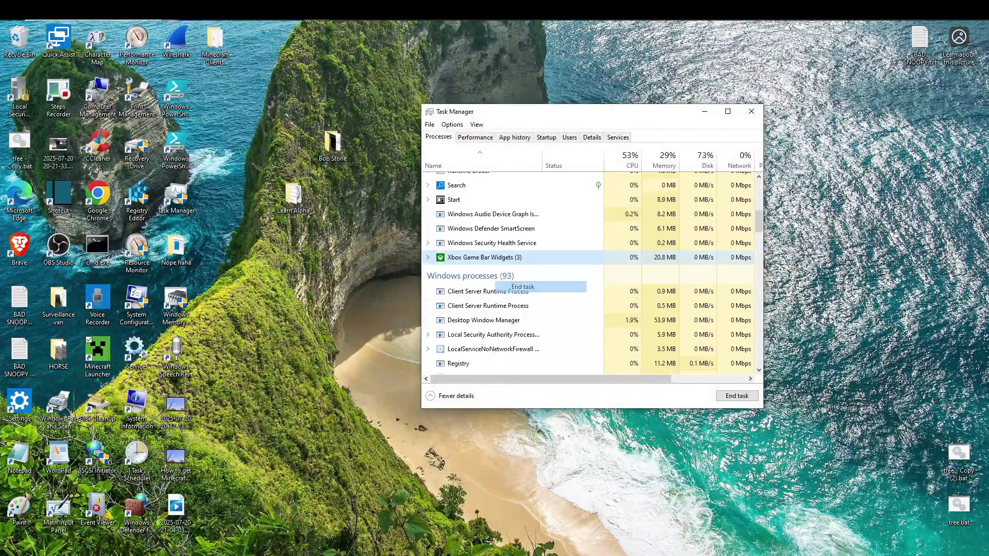
right_click(520, 226)
left_click(535, 231)
- End the Microsoft Windows Search protocol host and filter host processes and the first Runtime Broker process
scroll(536, 247, "up", 2)
scroll(508, 291, "up", 2)
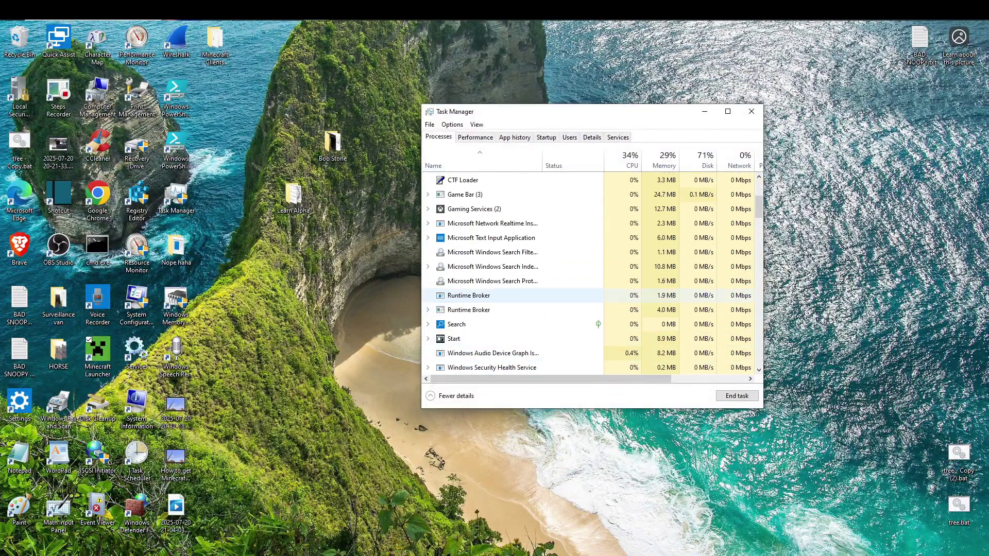
right_click(504, 285)
left_click(531, 291)
right_click(504, 256)
left_click(531, 261)
right_click(503, 267)
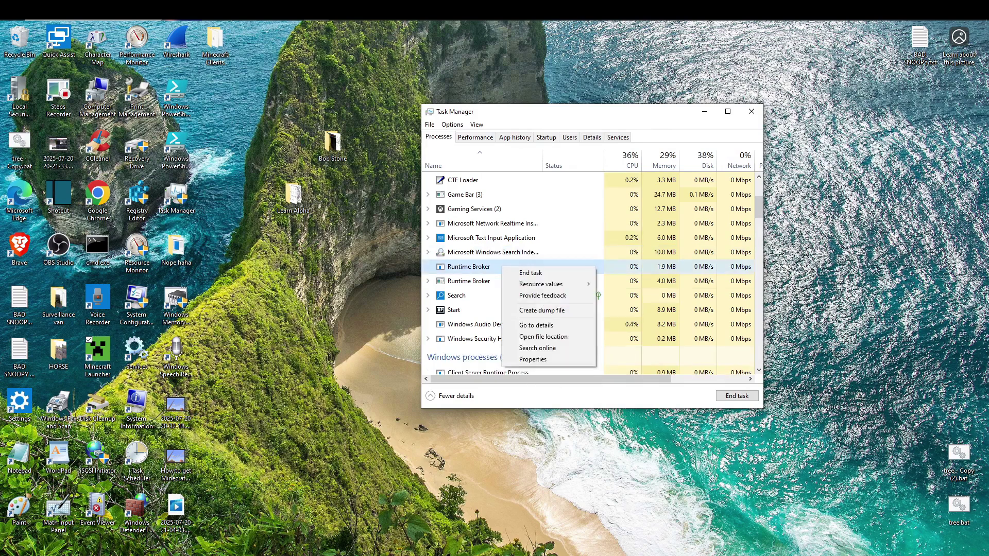
right_click(515, 254)
right_click(487, 266)
key("Escape")
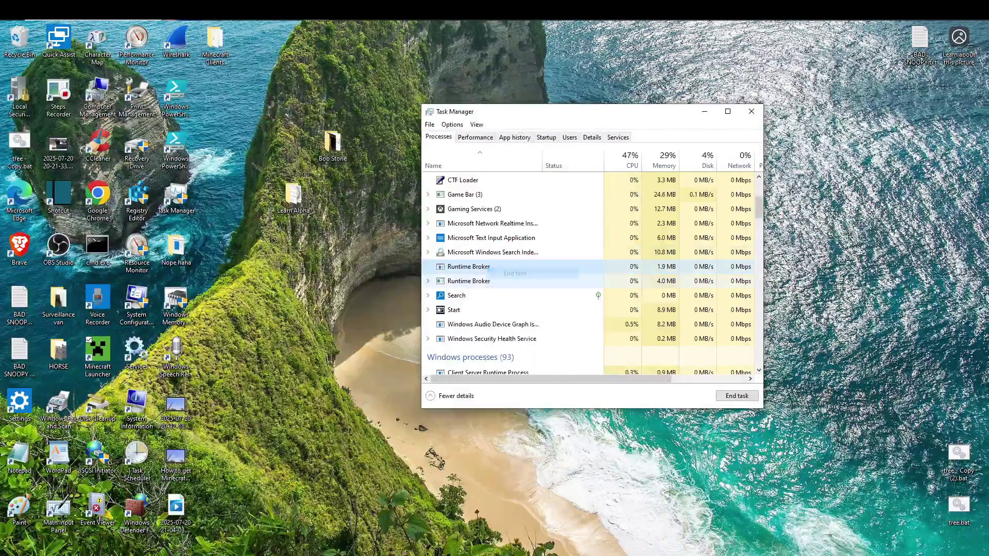
- Start the Minecraft Launcher from the desktop and minimize Task Manager
scroll(529, 273, "up", 2)
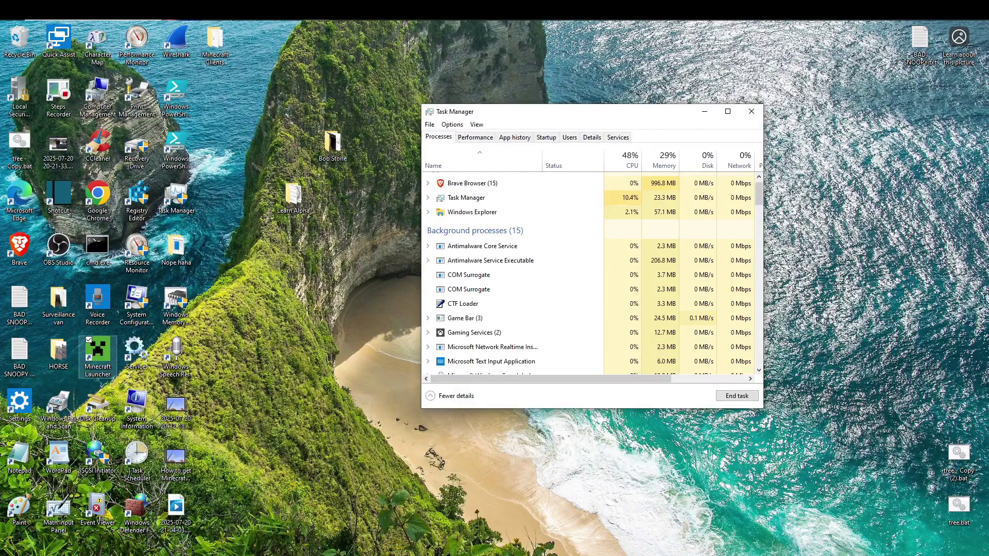
left_click(97, 356)
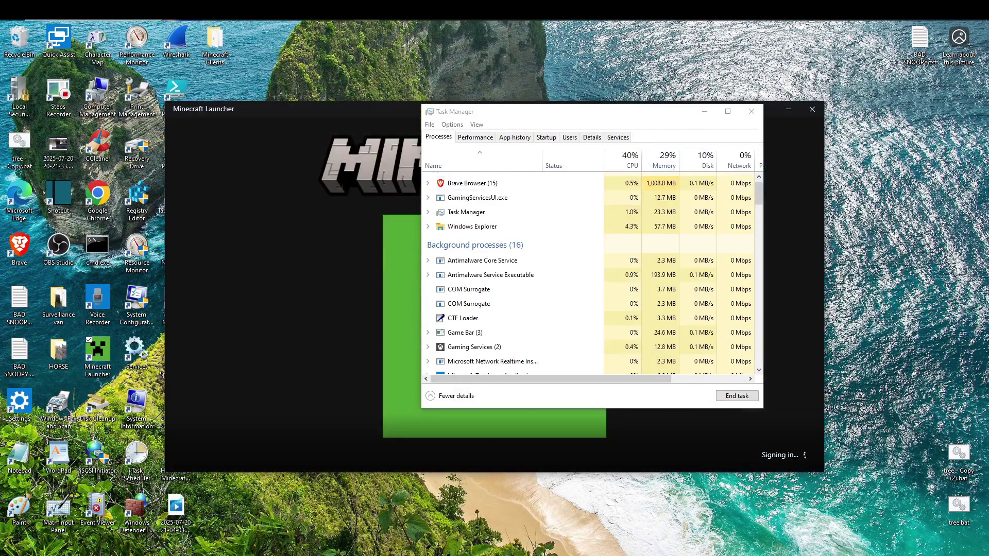
left_click(704, 111)
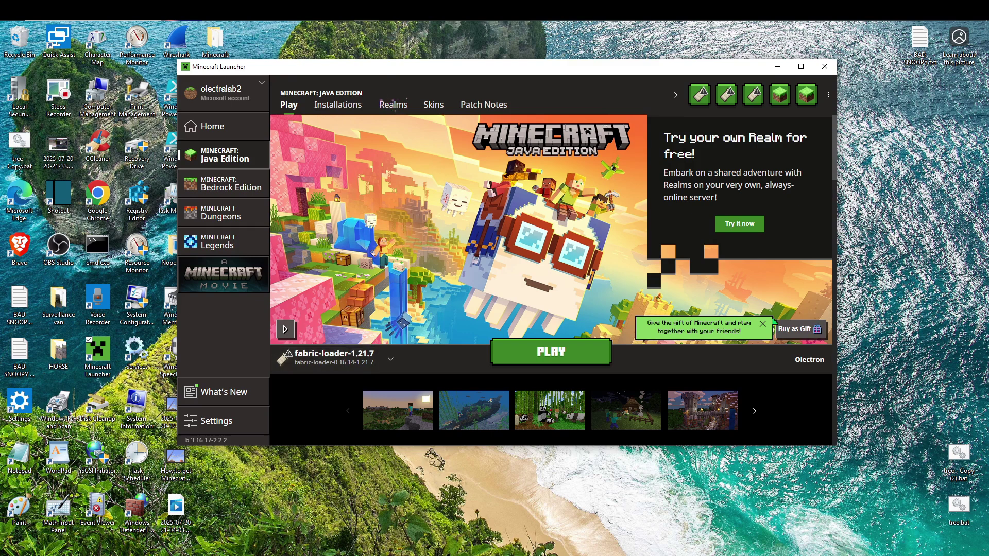
- Begin a new Minecraft: Java Edition installation named meteor and give it the grass block icon
left_click(337, 105)
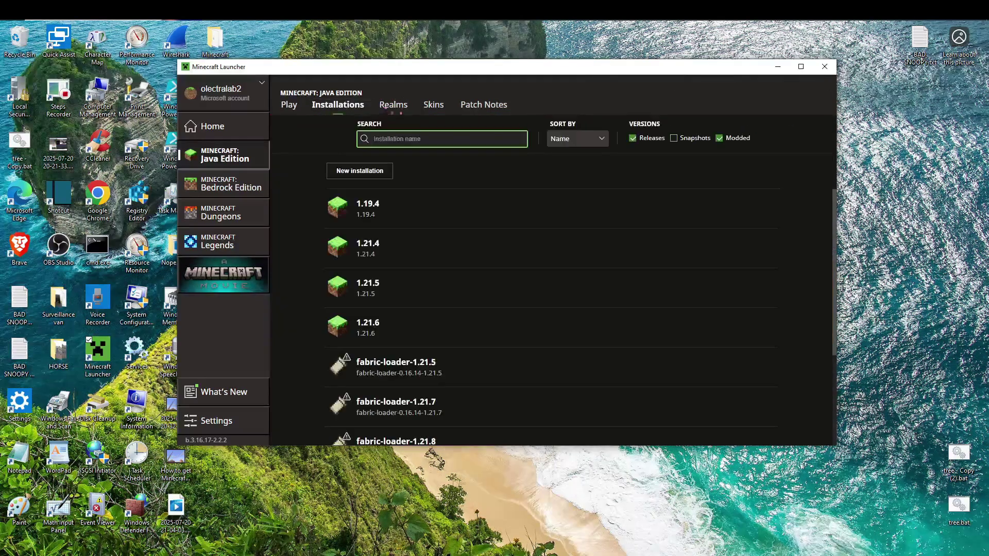
left_click(359, 170)
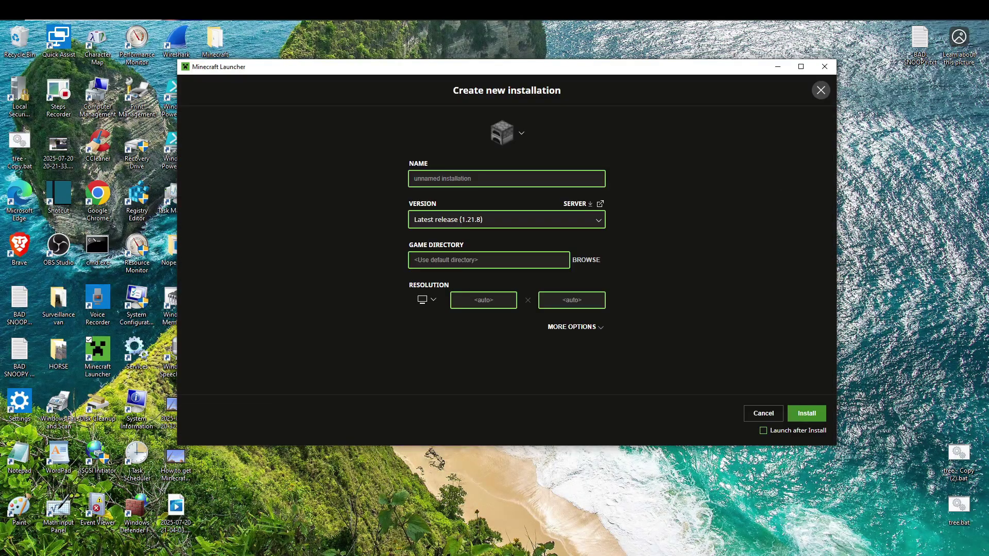
left_click(414, 178)
type("meteor")
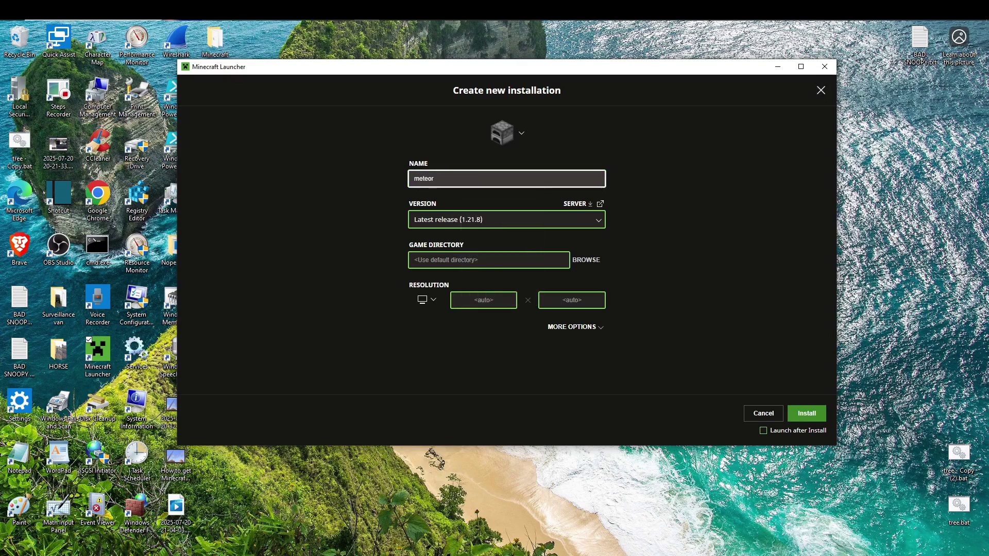
left_click(502, 133)
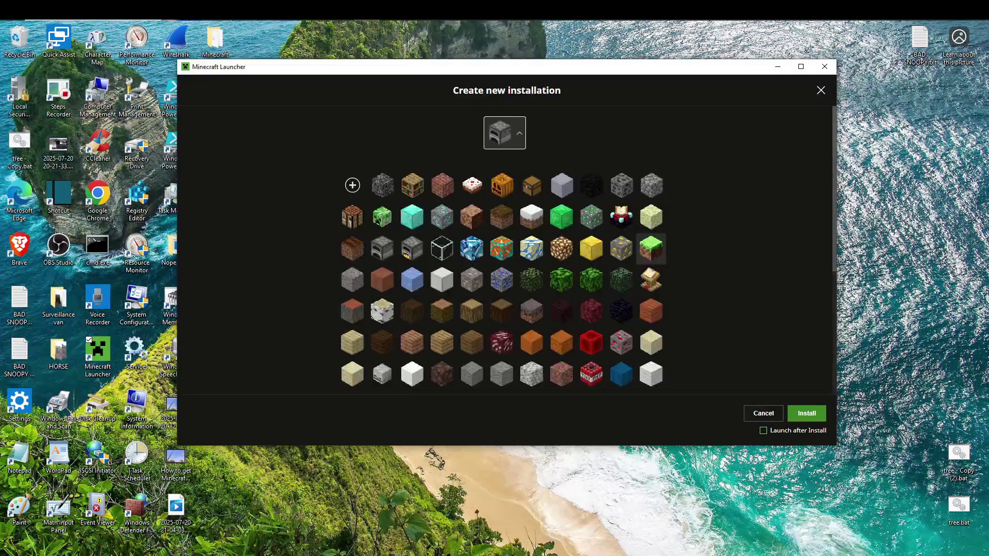
left_click(650, 249)
- Search the new installation's version list for mete and erase the search text
left_click(415, 219)
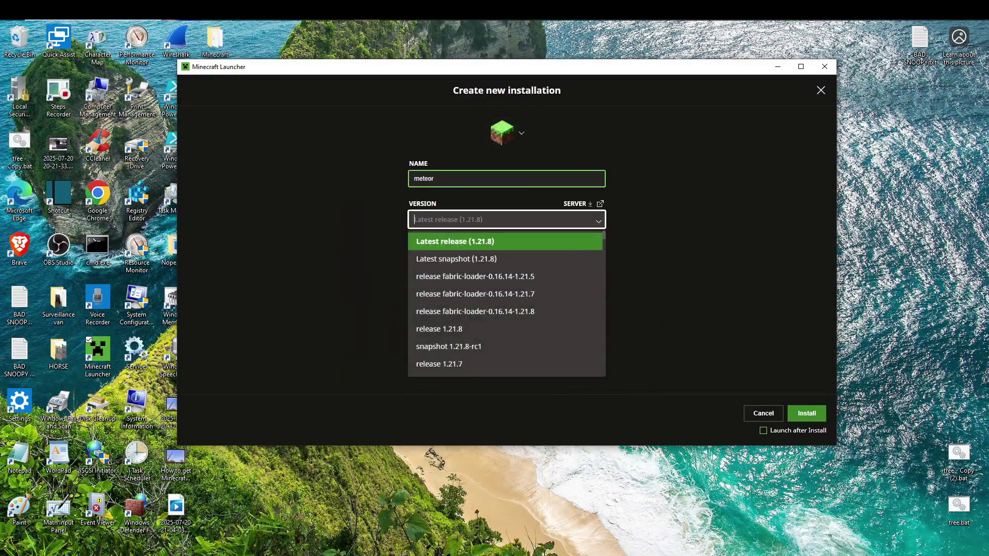
type("mete")
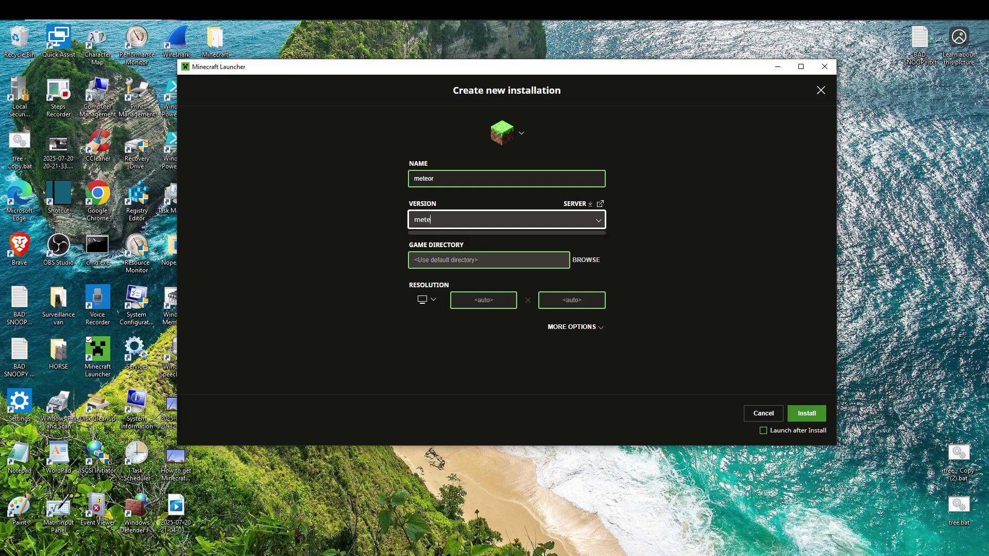
key("BackSpace")
key("BackSpace")
key("BackSpace")
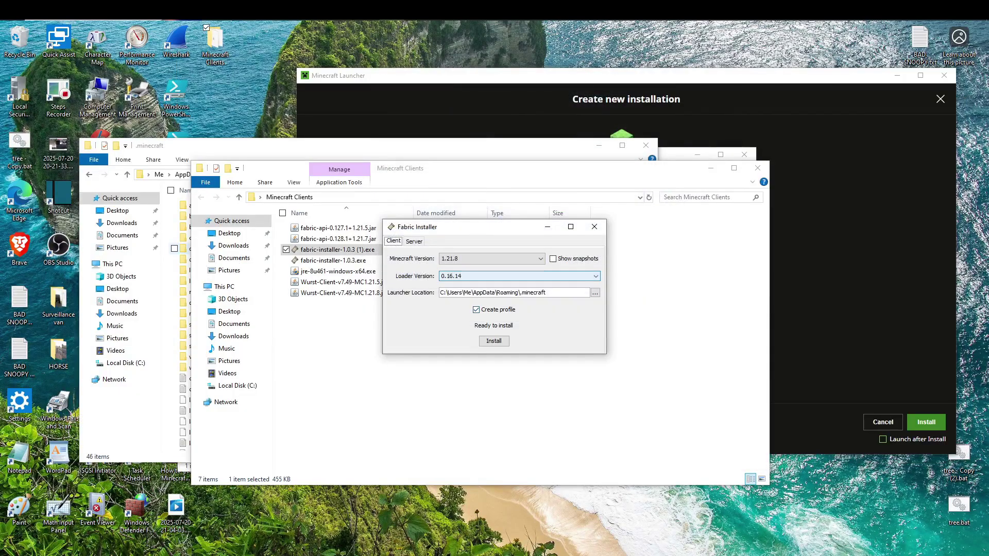
- Install Fabric Loader 0.16.14 for Minecraft 1.21.8 despite the open launcher, close the installer and return to the launcher
left_click(493, 340)
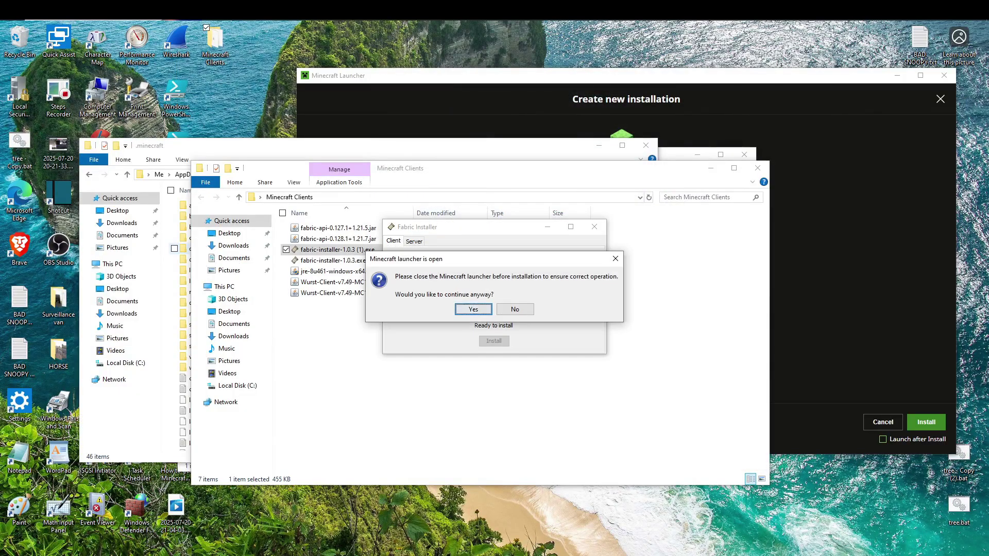
key("Return")
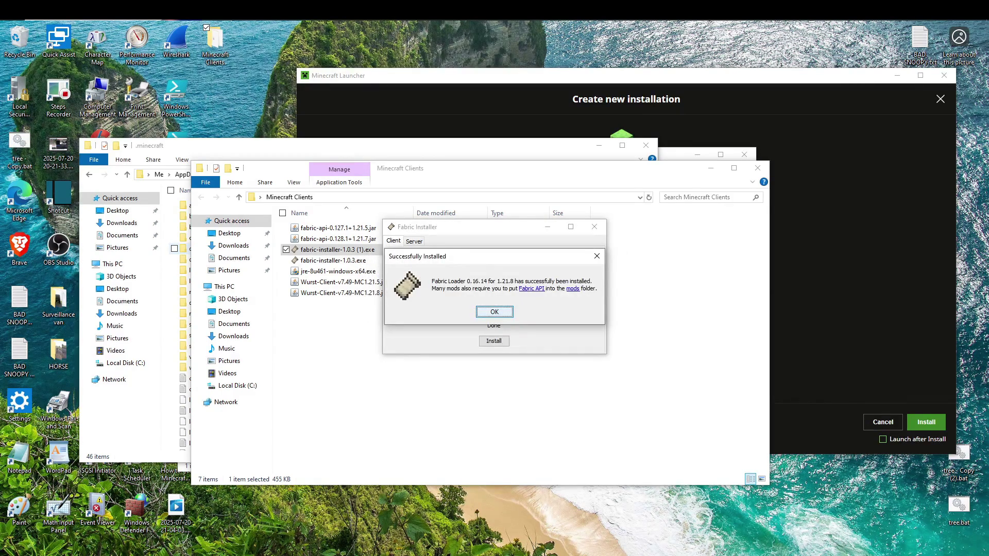
key("Return")
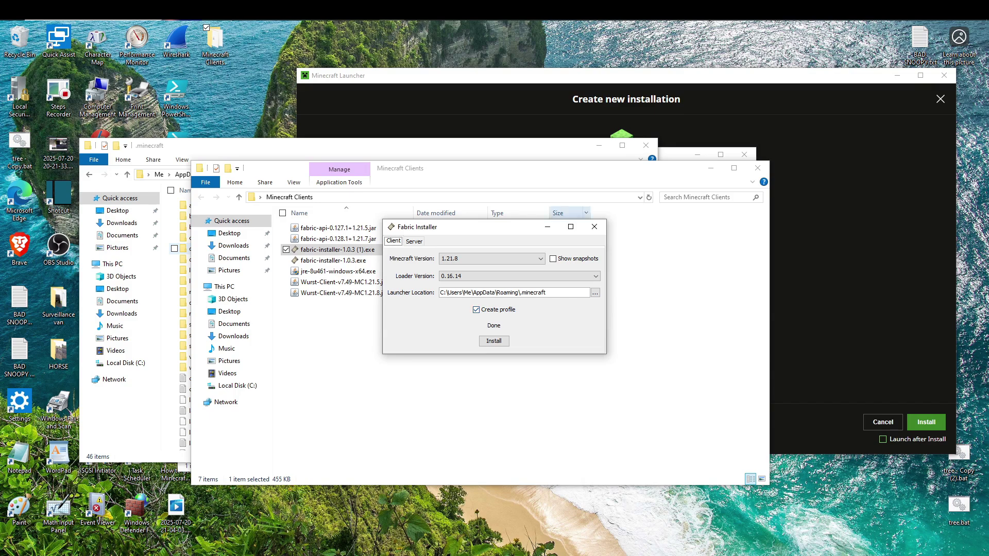
left_click(594, 227)
left_click(710, 168)
left_click(824, 134)
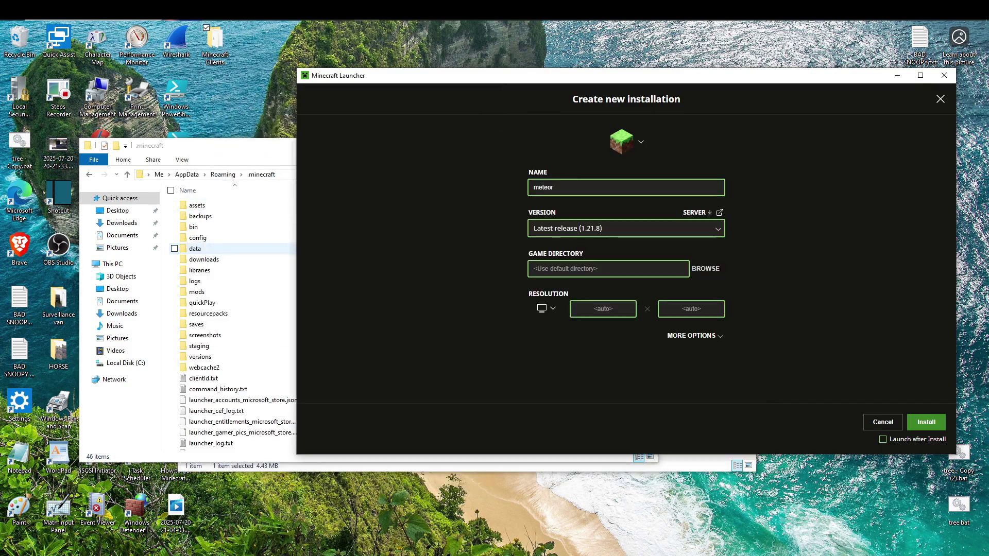
- Discard the meteor installation draft and search for mete in the version list of another new installation
left_click(939, 99)
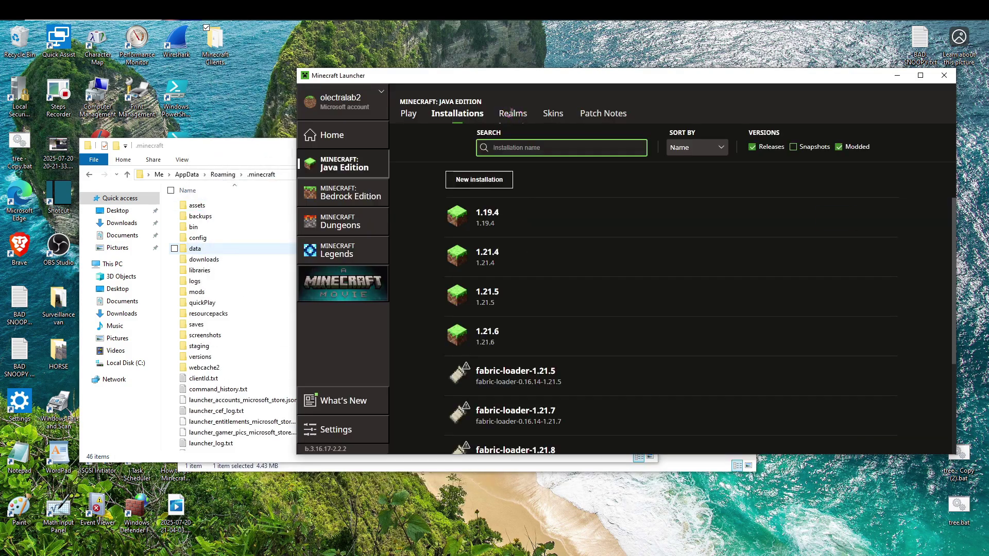
left_click(408, 113)
left_click(456, 113)
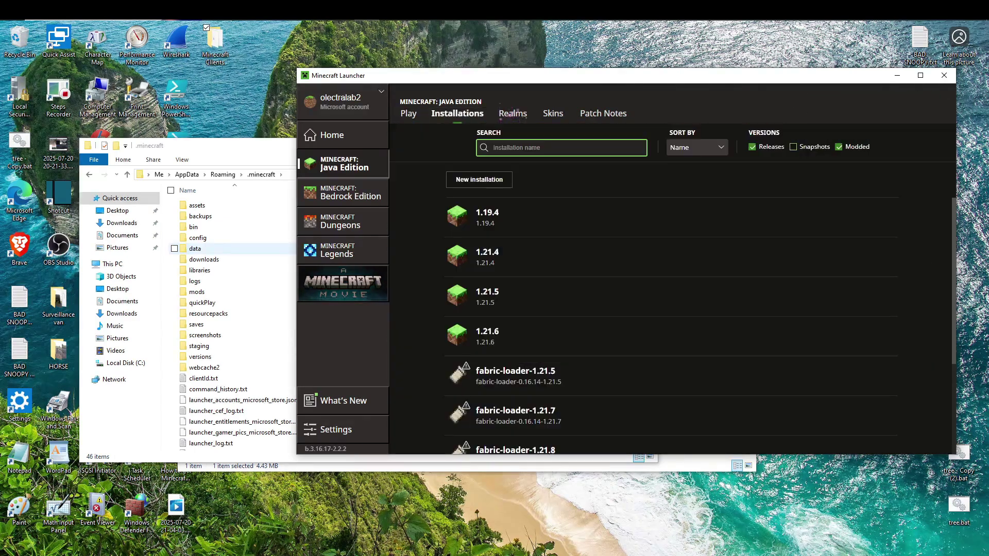
left_click(481, 178)
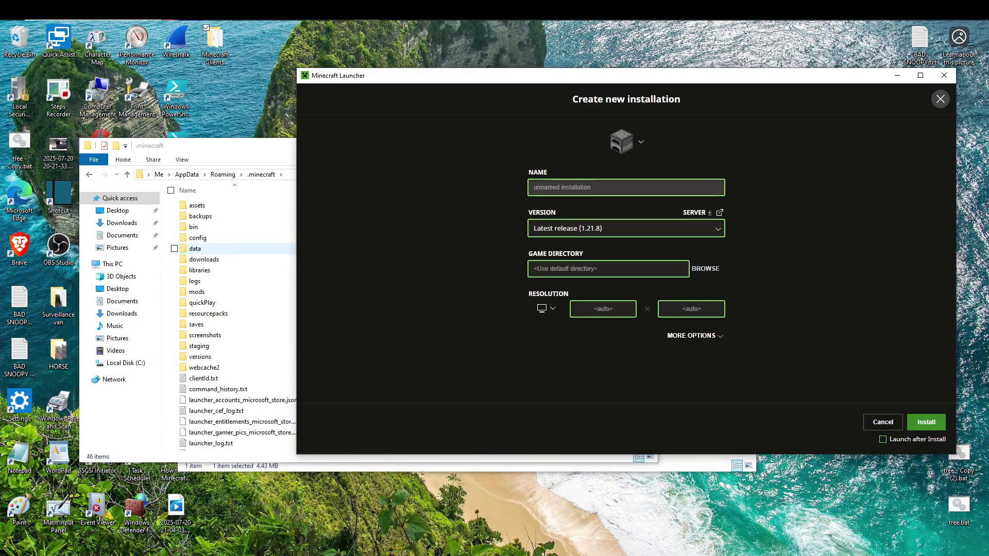
left_click(625, 228)
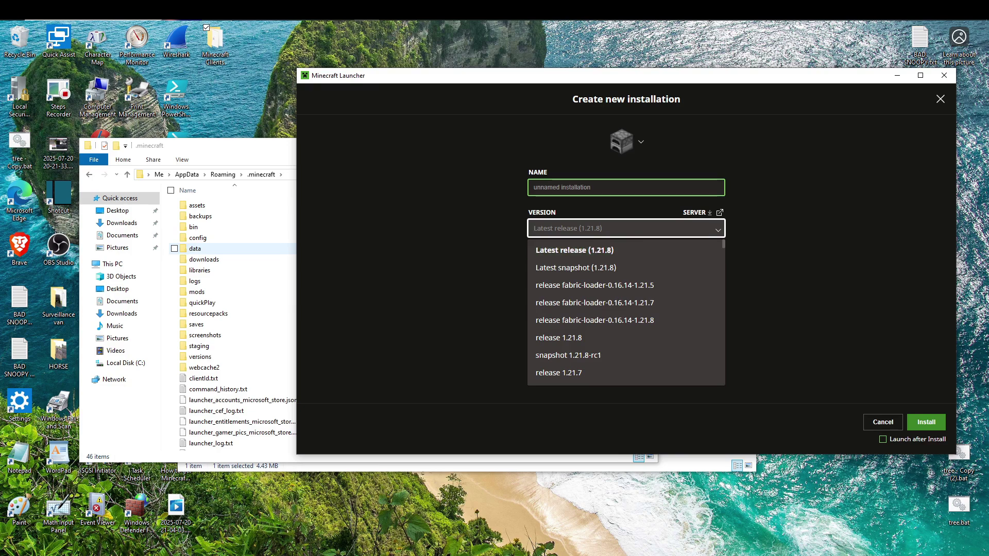
type("mete")
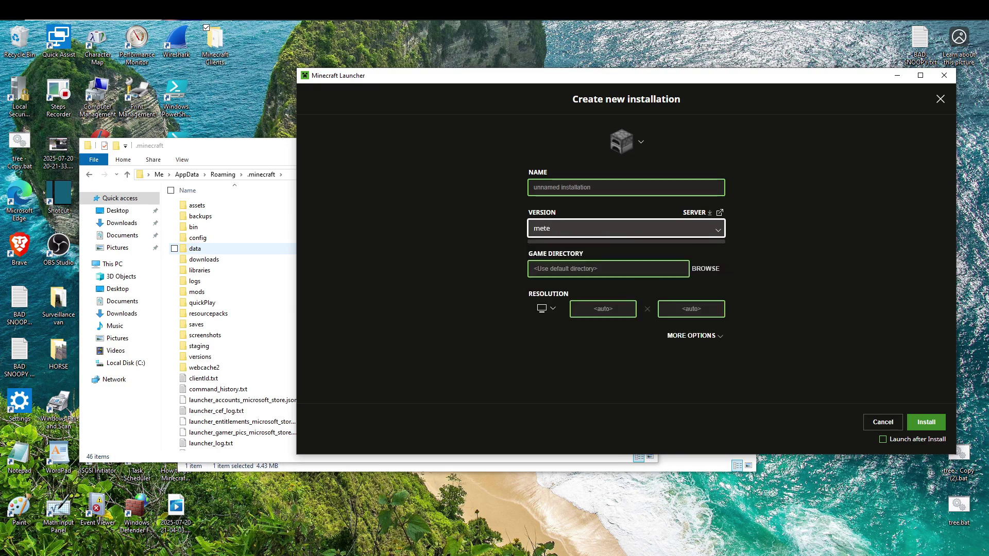
type("===")
key("alt+Tab")
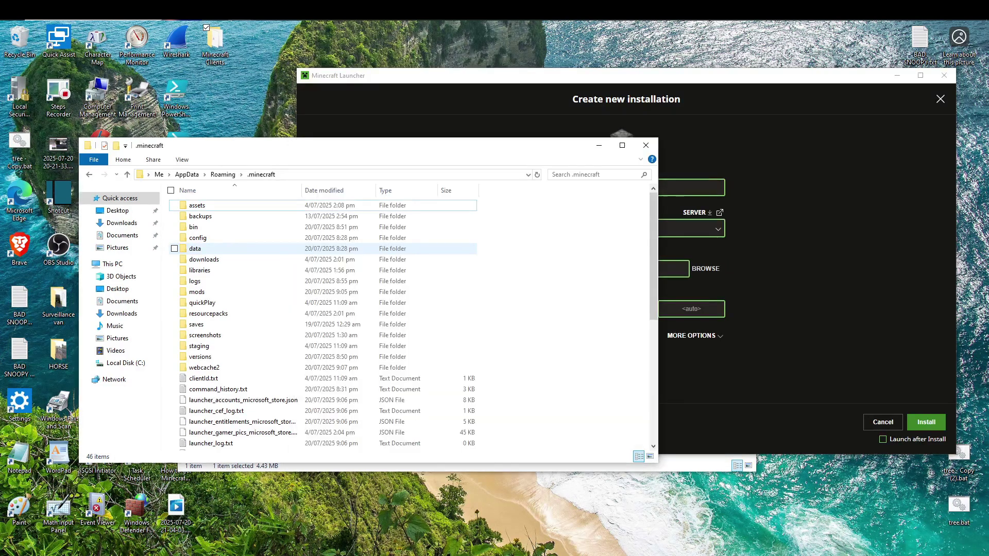
- Close the Minecraft Launcher, move the .minecraft folder window aside and reopen the launcher from the desktop
left_click(944, 75)
left_click_drag(330, 145, 462, 100)
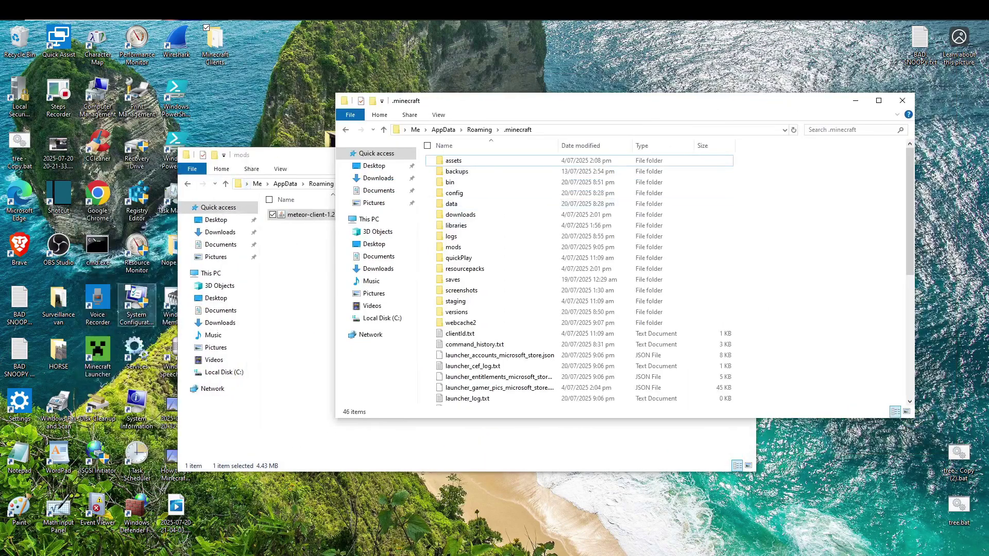
double_click(97, 355)
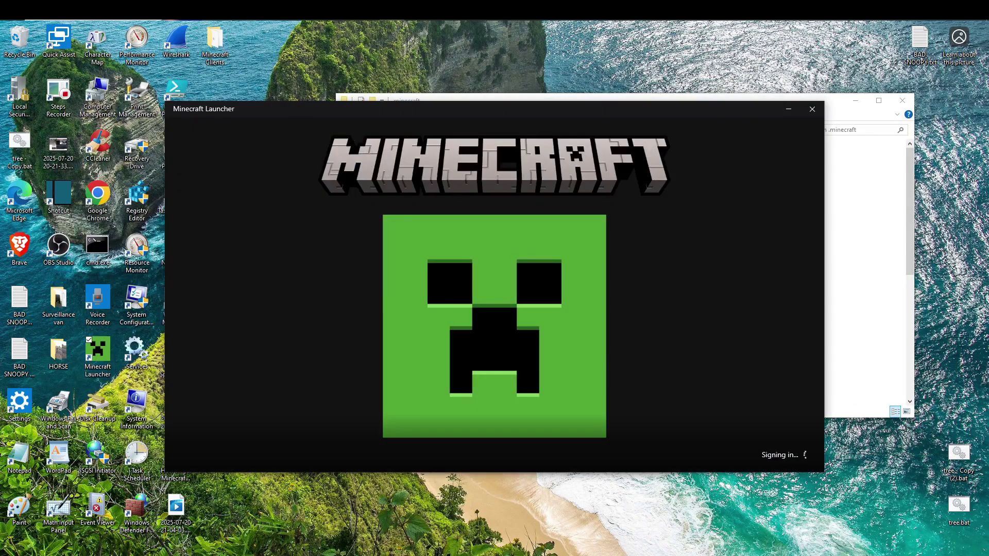
- Bring up the Fabric Installer and reinstall Fabric Loader 0.16.14 for Minecraft 1.21.8
key("alt+Tab")
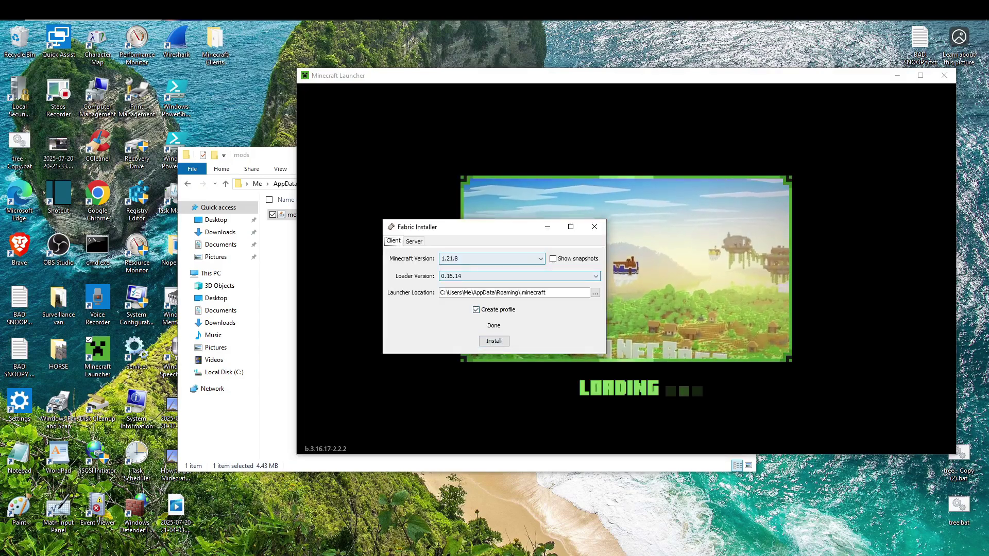
left_click_drag(492, 227, 438, 153)
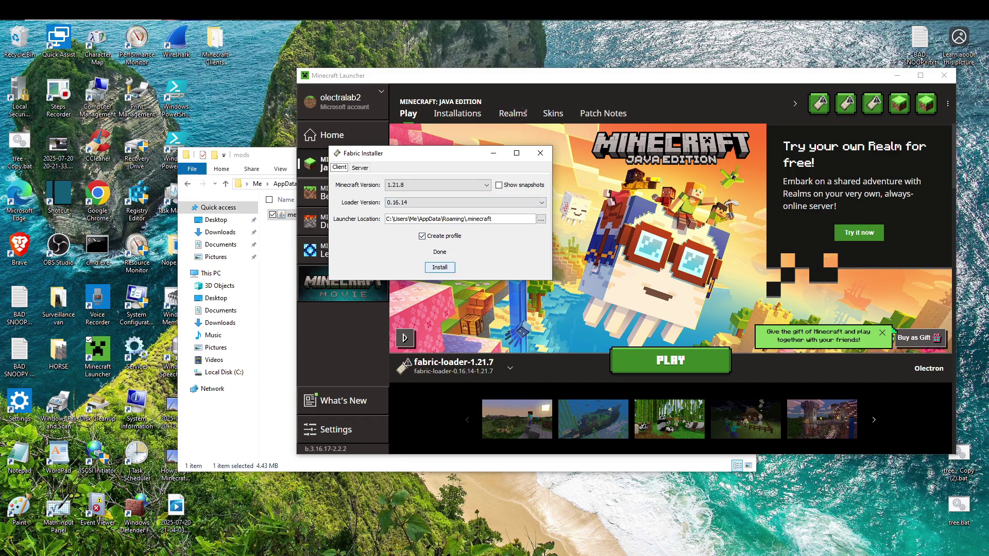
left_click(439, 267)
left_click(473, 309)
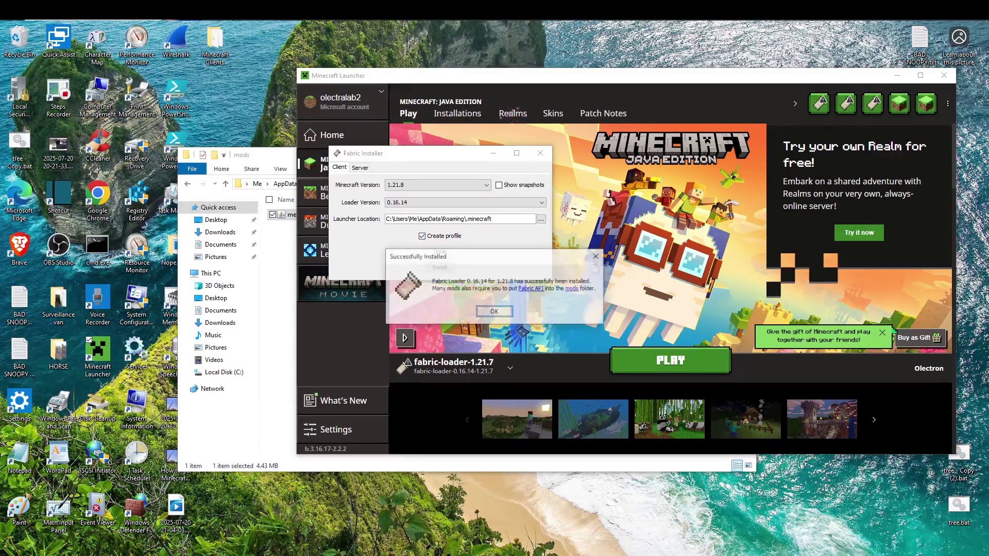
- Close the Minecraft Launcher and end its remaining background process in Task Manager
left_click(944, 75)
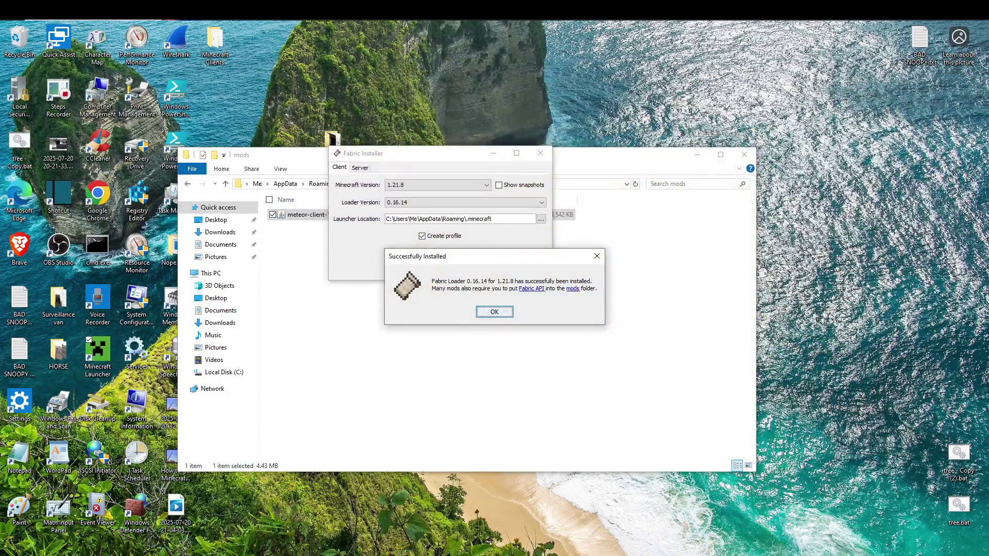
key("ctrl+shift+Escape")
scroll(515, 264, "down", 5)
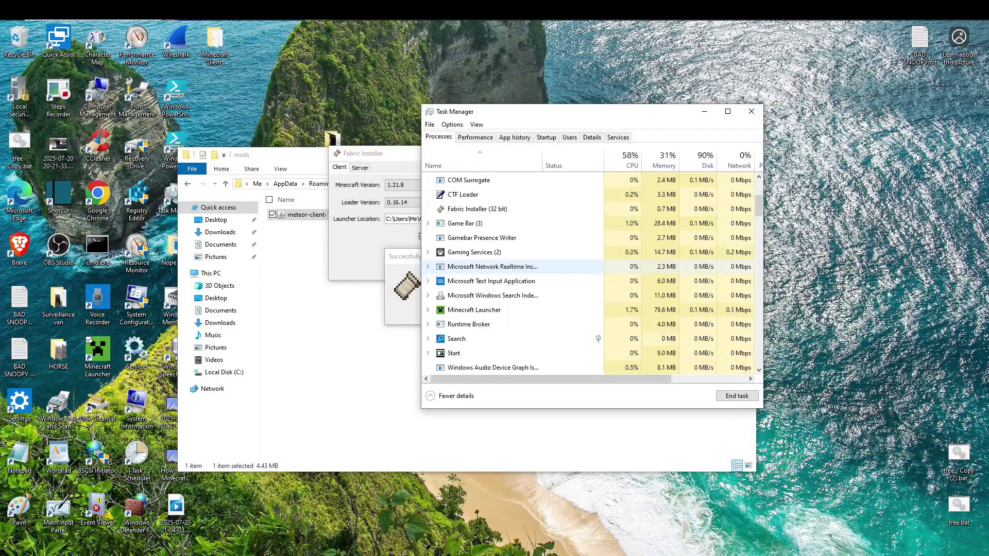
right_click(512, 279)
left_click(536, 304)
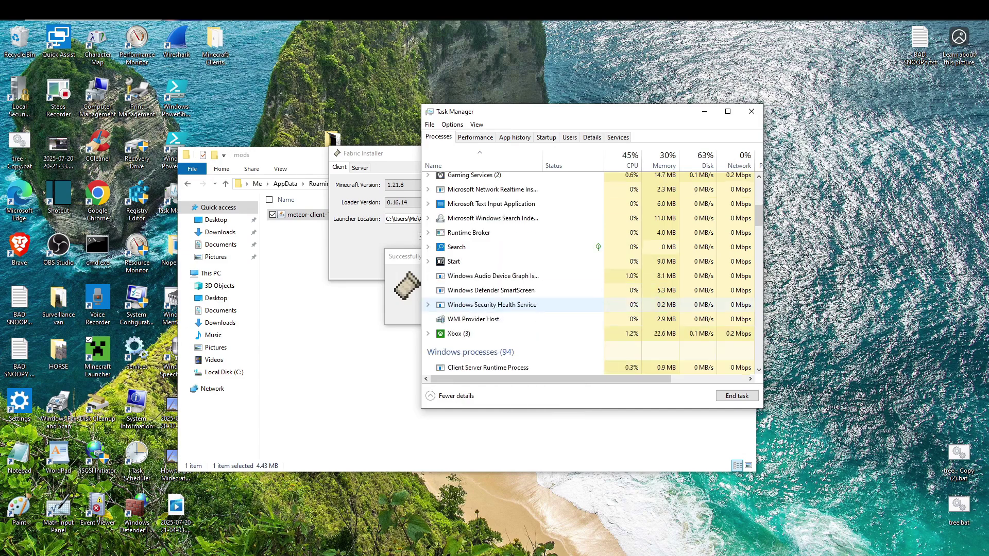
- End the Xbox, WMI Provider Host and Windows Defender SmartScreen processes
scroll(536, 309, "down", 1)
right_click(479, 317)
left_click(510, 342)
right_click(483, 304)
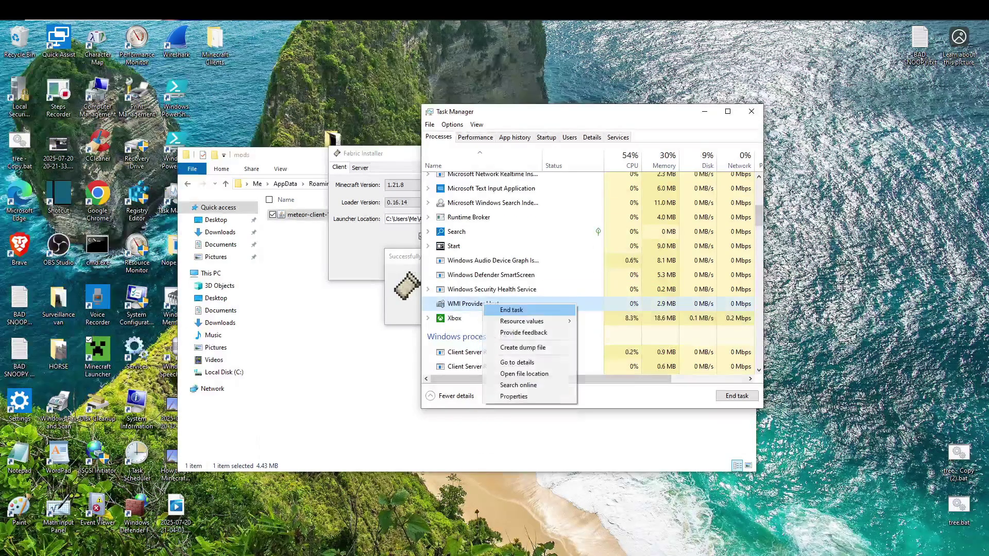
left_click(511, 310)
right_click(508, 273)
left_click(525, 279)
scroll(520, 273, "up", 3)
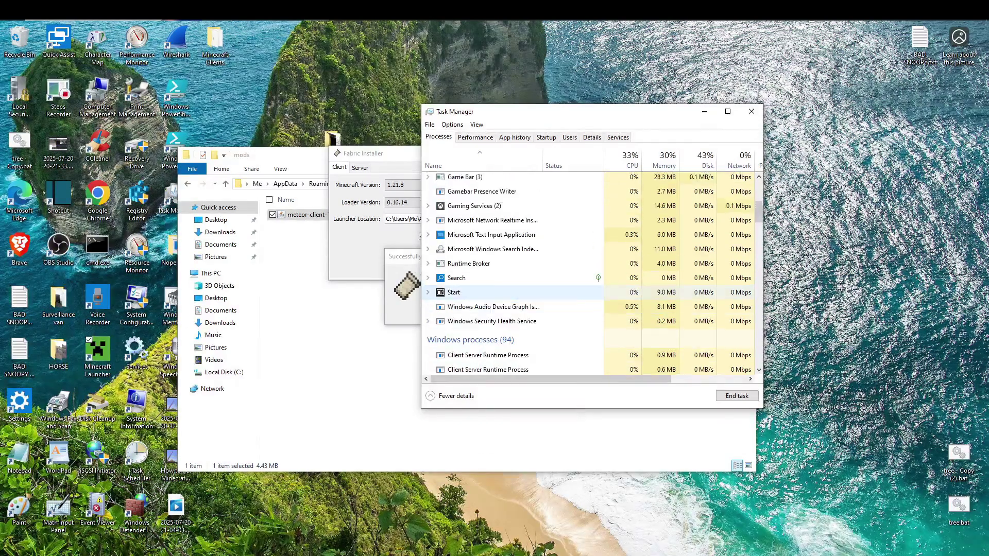
- Try to end the Fabric Installer and COM Surrogate processes, and minimize Task Manager
right_click(489, 224)
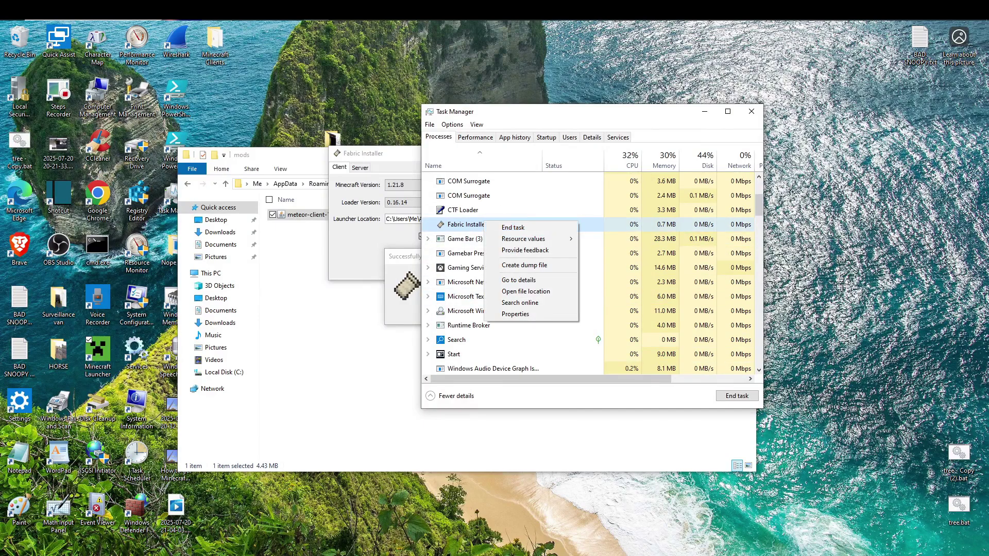
left_click(515, 231)
scroll(514, 258, "up", 3)
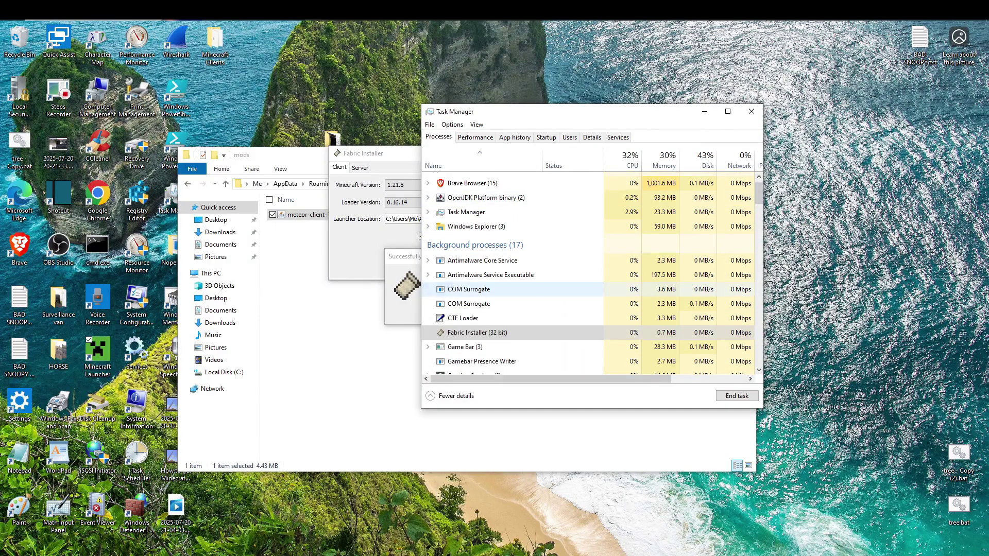
right_click(490, 287)
left_click(520, 302)
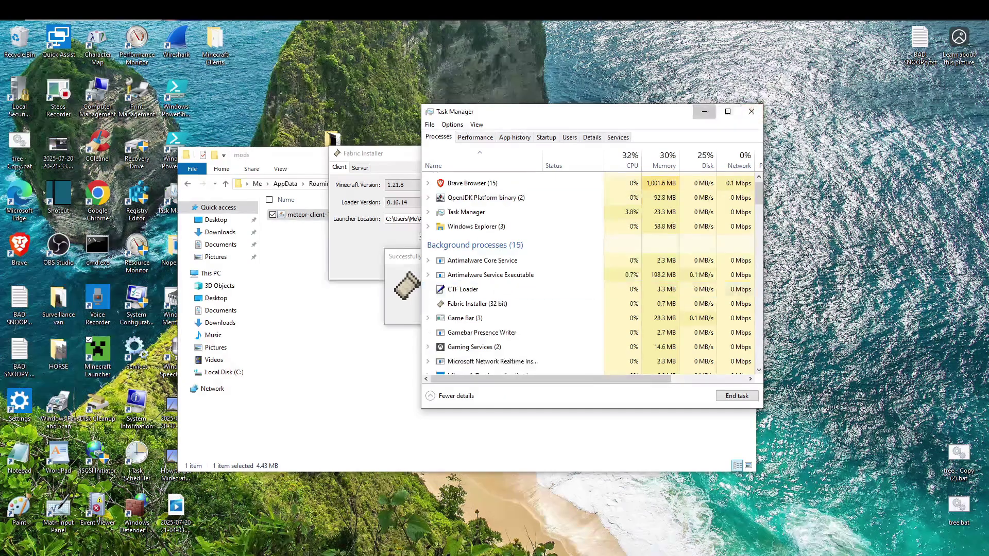
left_click(705, 112)
- Dismiss the Fabric Installer's success message and reopen the Minecraft Launcher from the desktop, keeping other windows out of its way
left_click(500, 312)
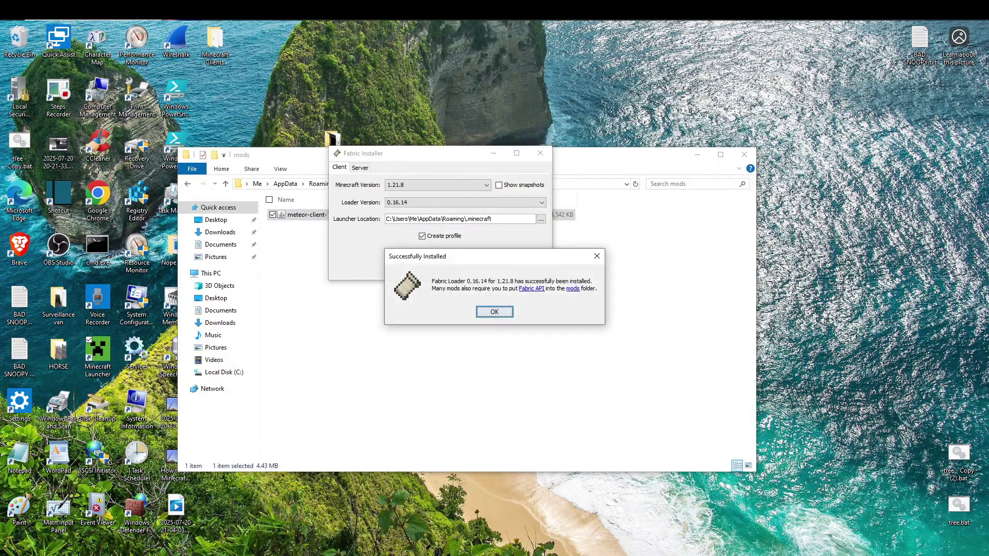
left_click(494, 311)
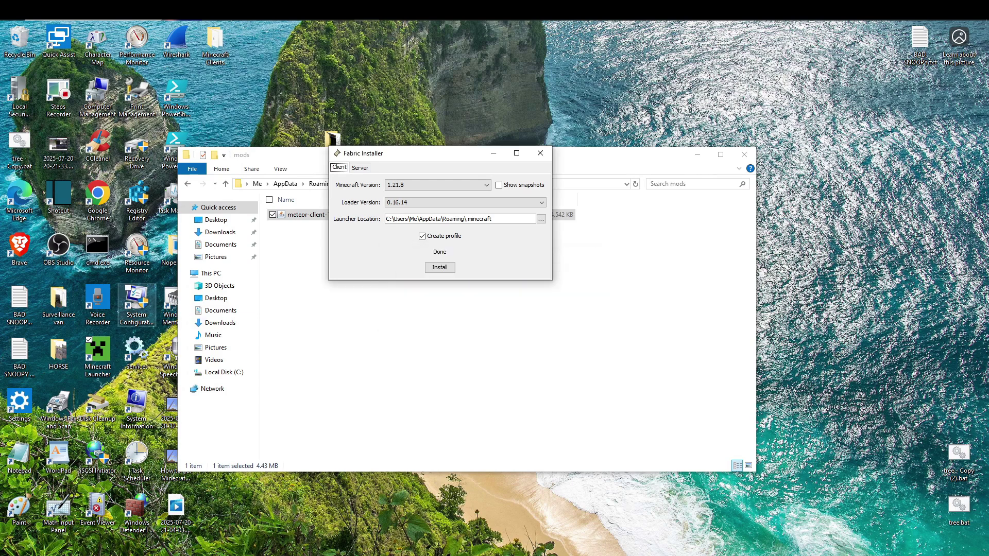
double_click(97, 356)
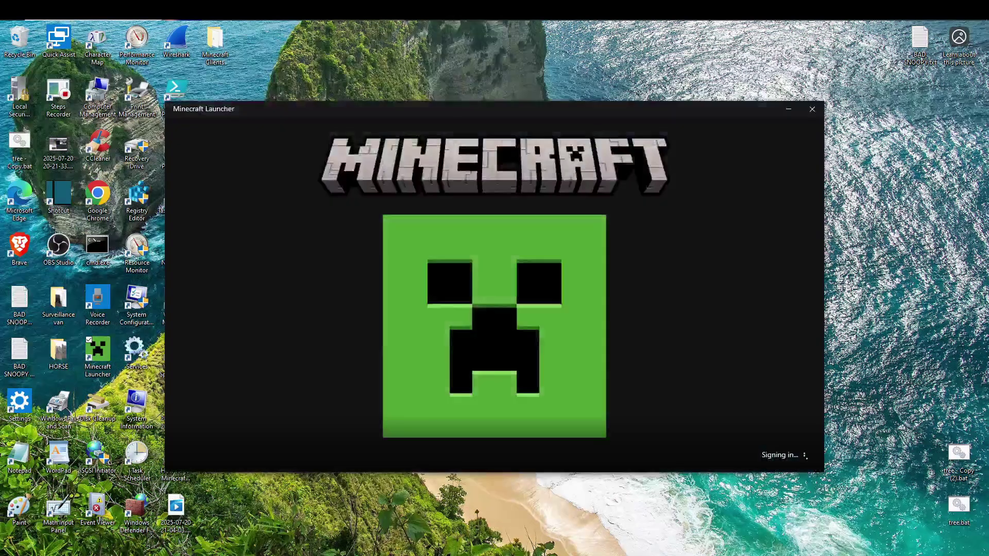
key("alt+Tab")
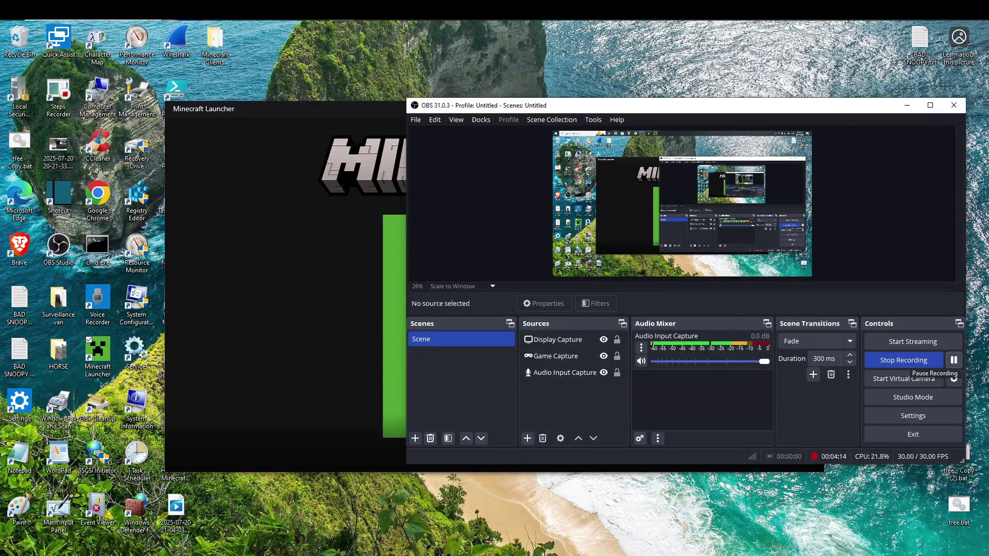
left_click(907, 106)
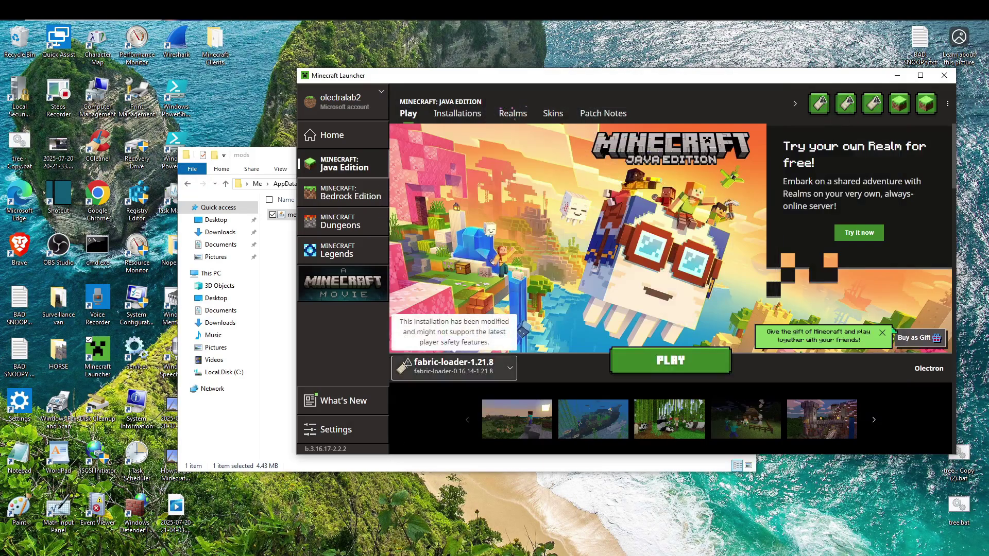
- Launch Minecraft Java Edition with the fabric-loader-1.21.8 installation and bring the mods folder window to the front
left_click(670, 360)
left_click(739, 323)
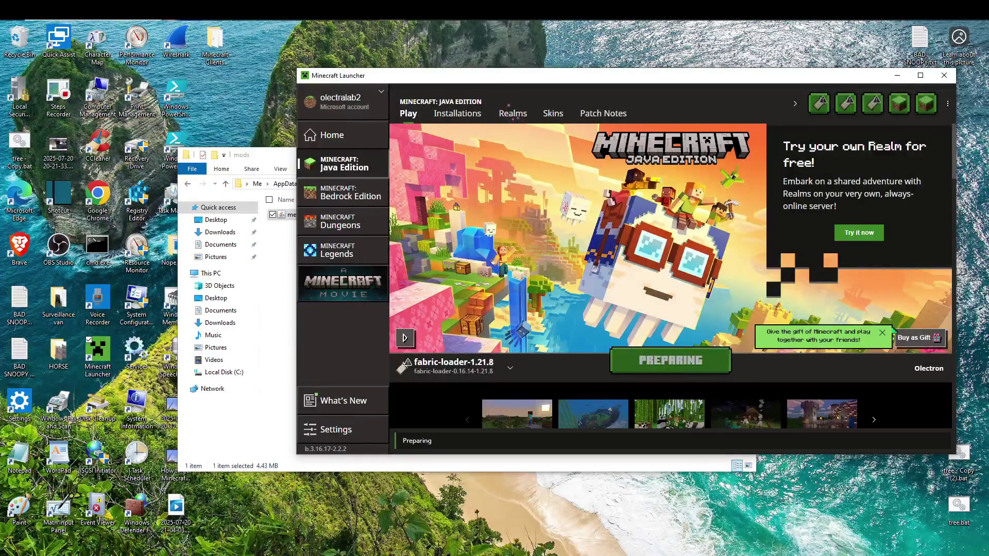
left_click(278, 283)
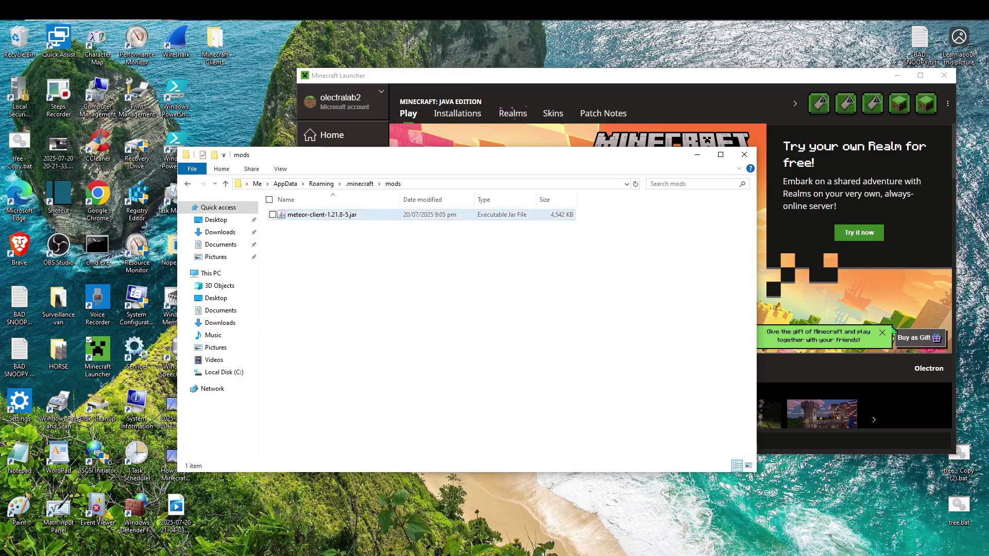
key("alt+Tab")
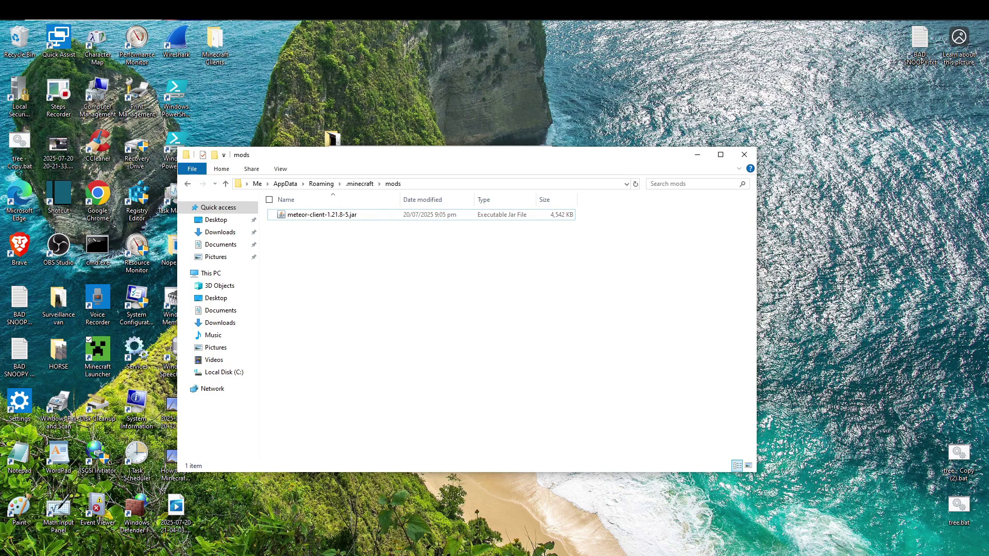
left_click(342, 60)
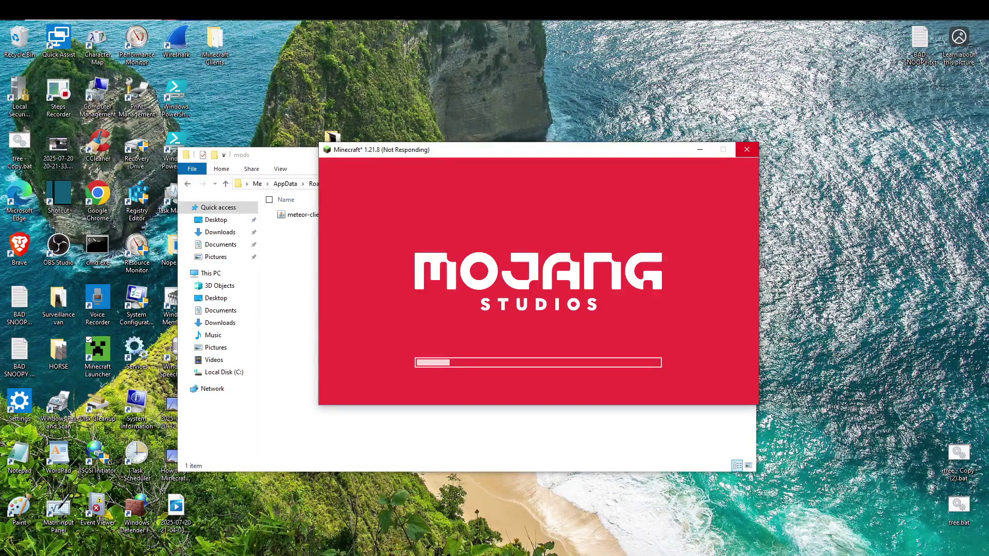
left_click_drag(538, 149, 607, 90)
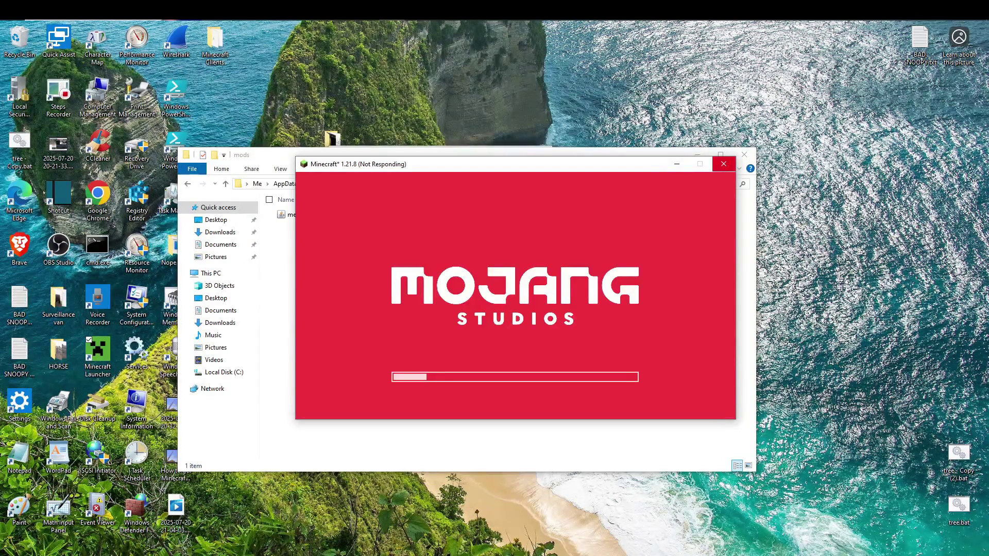
mouse_move(341, 10)
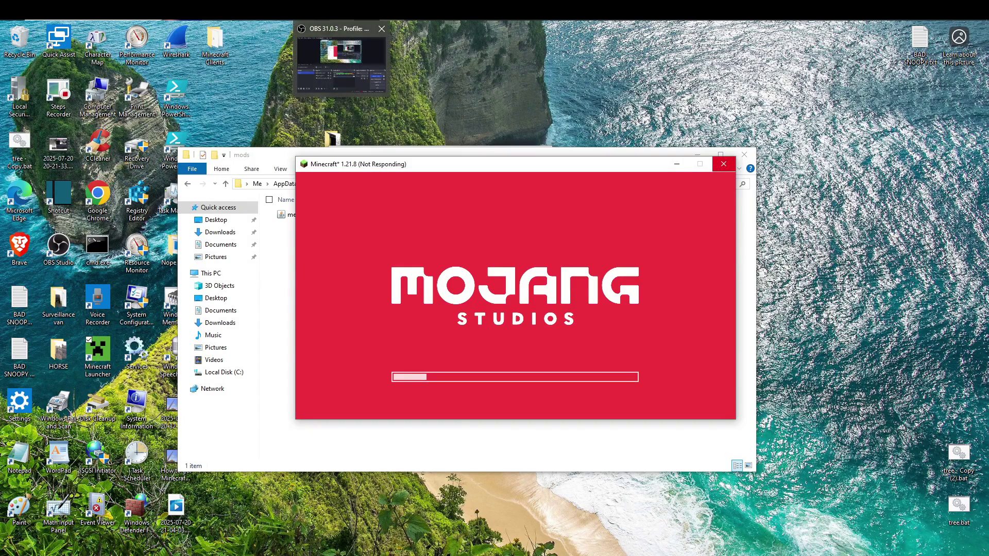
left_click_drag(412, 164, 423, 110)
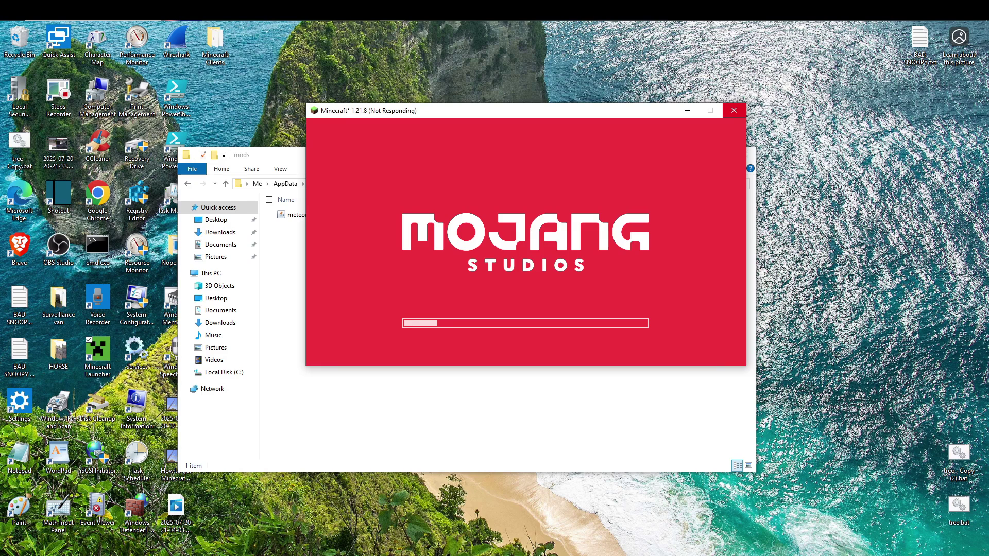
mouse_move(341, 9)
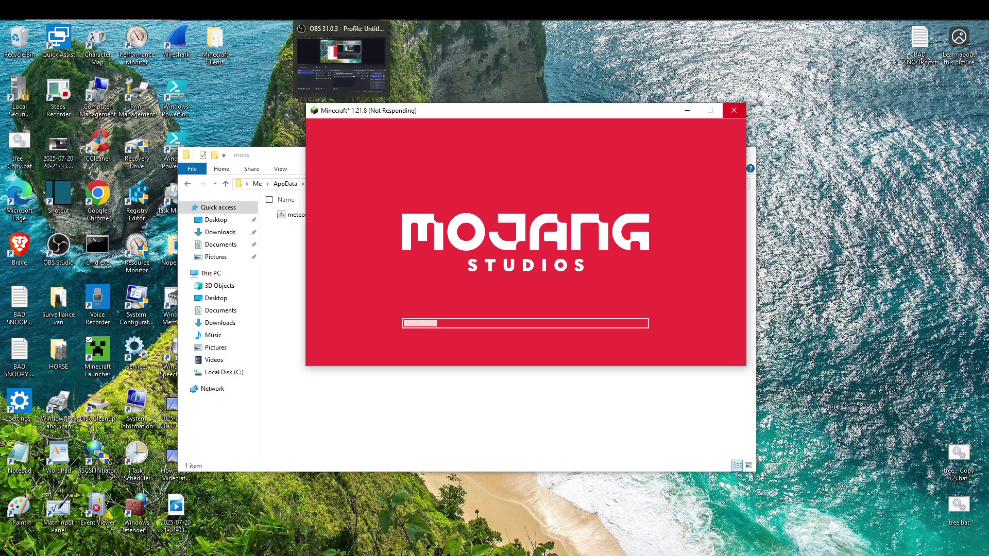